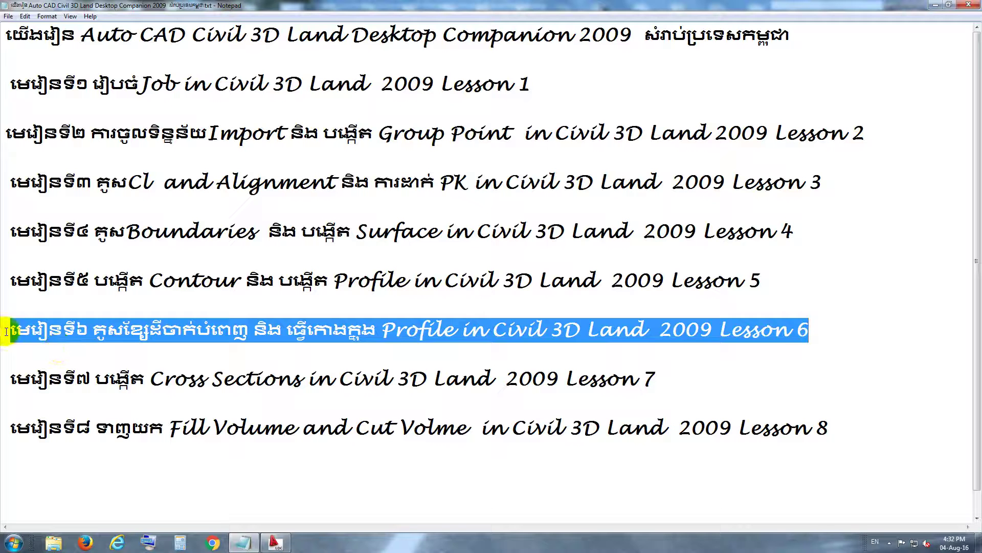
Review the Lesson 6 profile entry in Notepad, then switch to the Land Desktop drawing
mouse_move(6, 331)
mouse_down()
mouse_move(81, 319)
mouse_move(456, 334)
mouse_move(743, 327)
mouse_up()
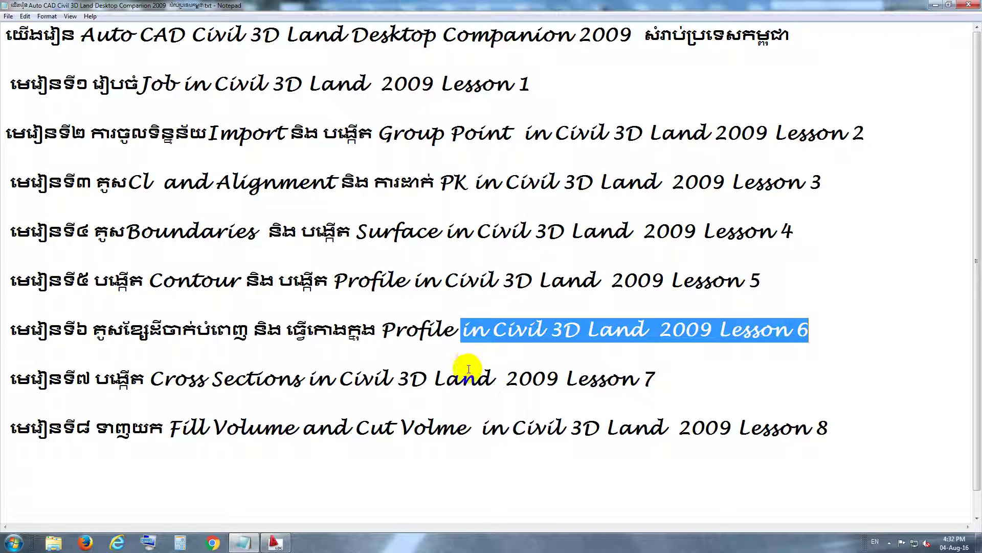
click(277, 541)
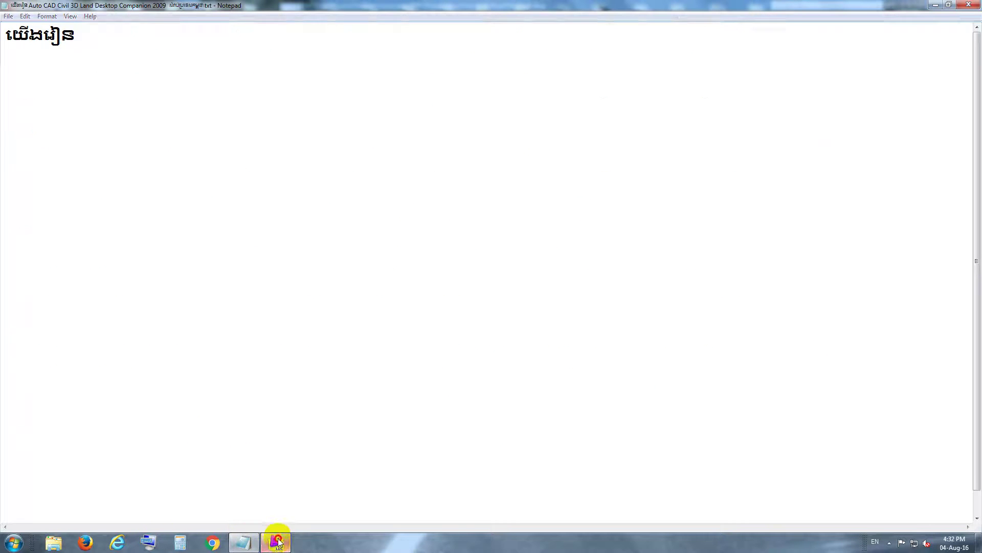
Frame the profile grid and confirm the drawing scale of 1500 horizontal, 200 vertical
middle_drag(300, 297, 313, 286)
scroll(143, 269, up, 3)
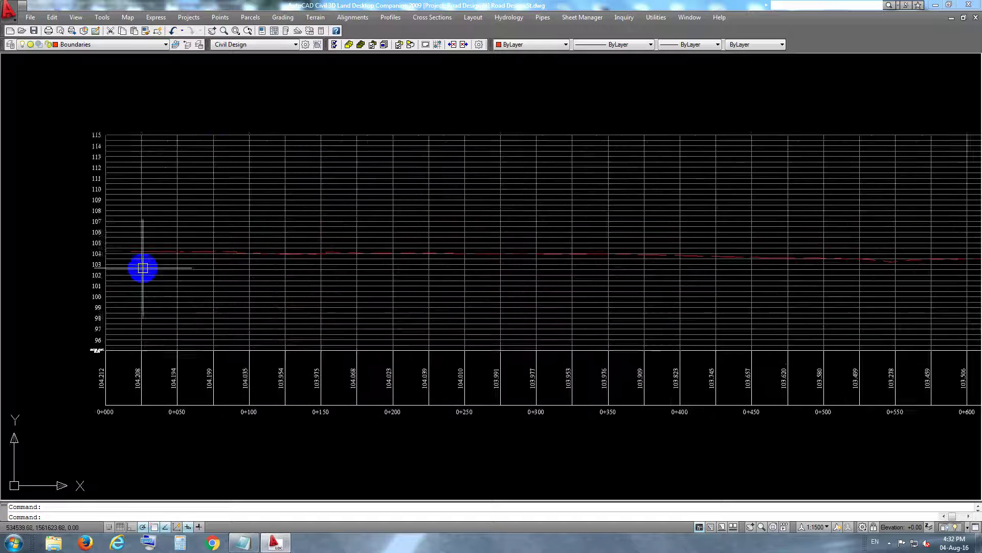
middle_drag(307, 220, 314, 248)
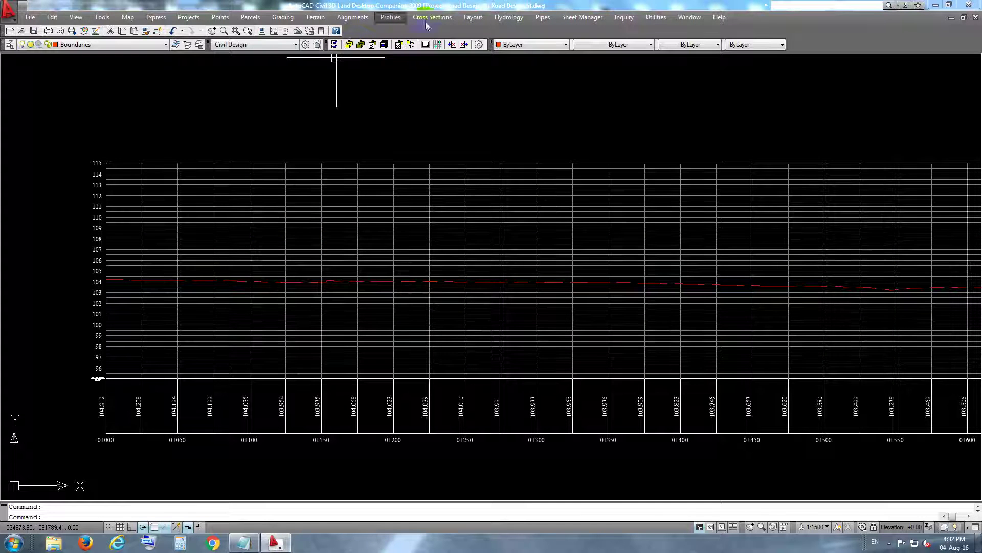
middle_click(388, 89)
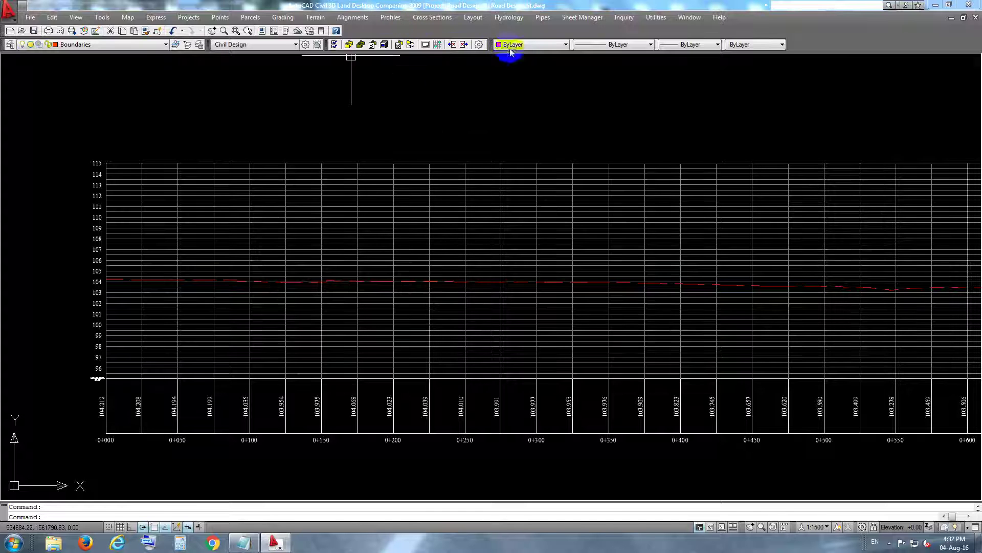
click(424, 46)
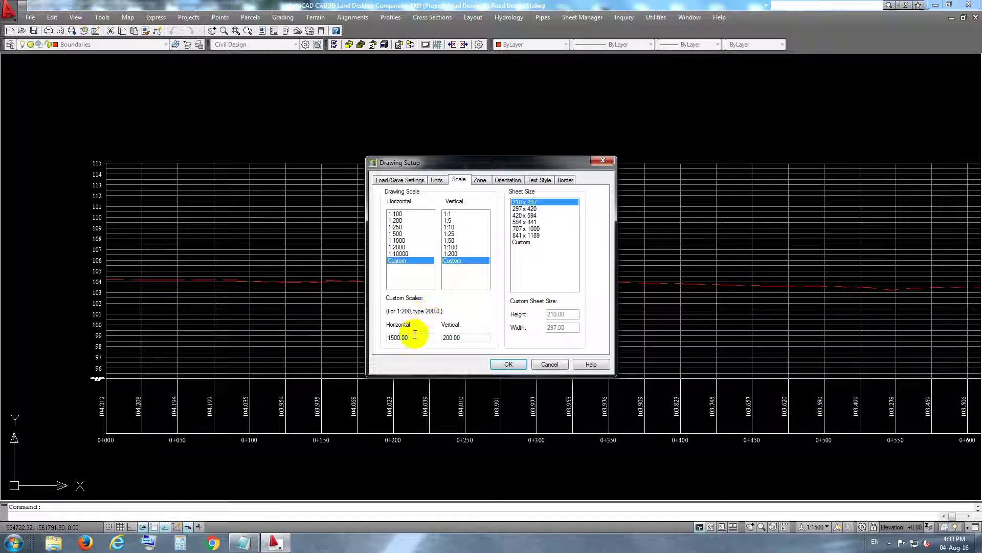
click(511, 367)
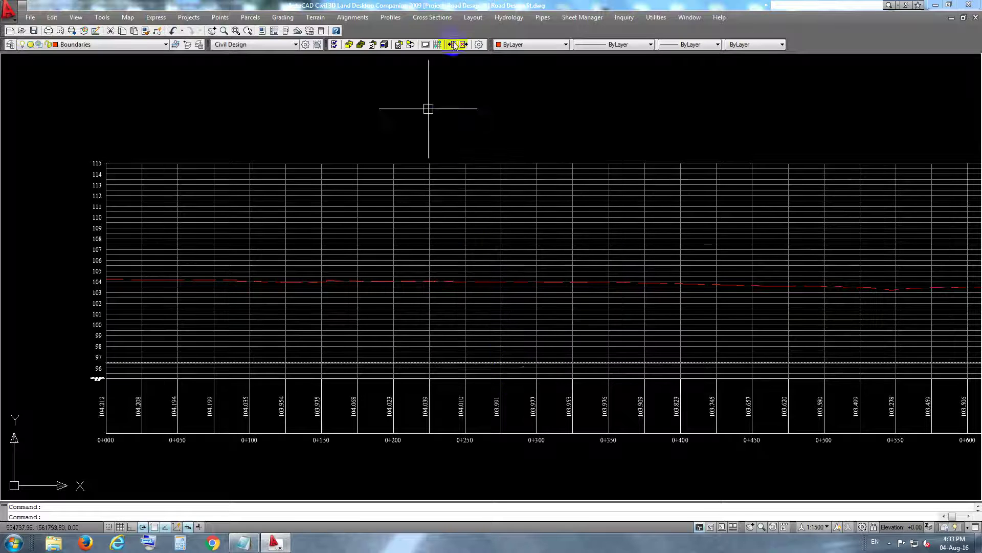
click(394, 17)
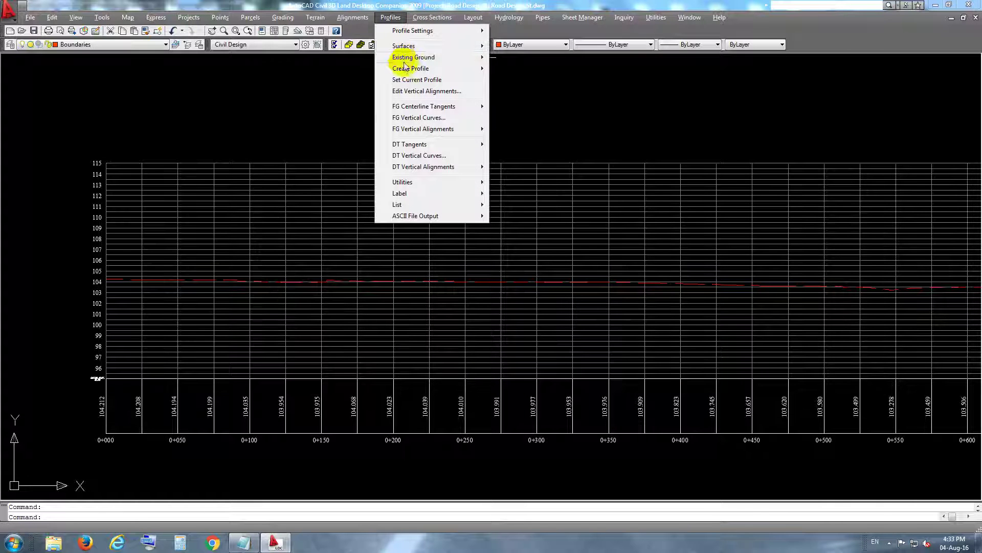
mouse_move(424, 105)
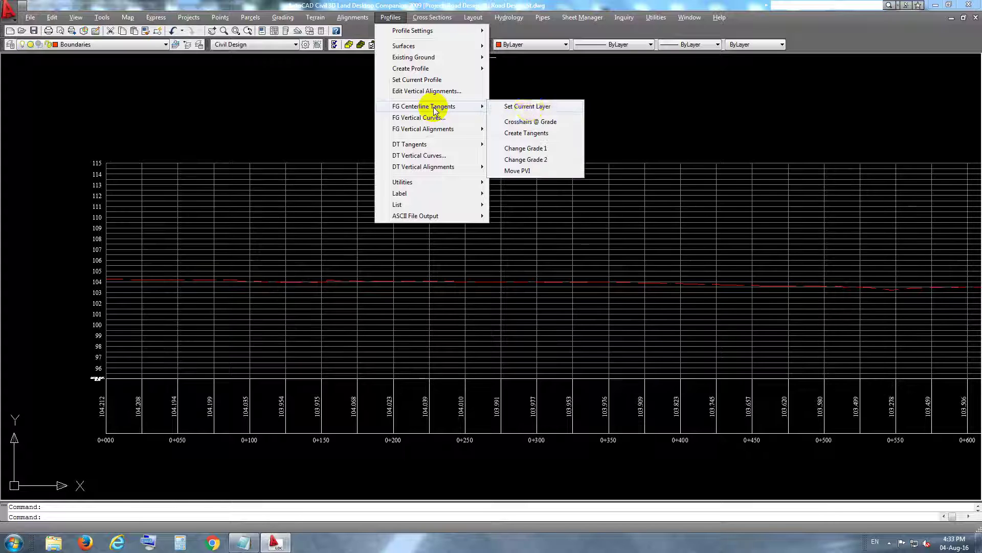
Start FG centerline tangent creation with all object snap modes enabled, zoomed to the start
click(538, 135)
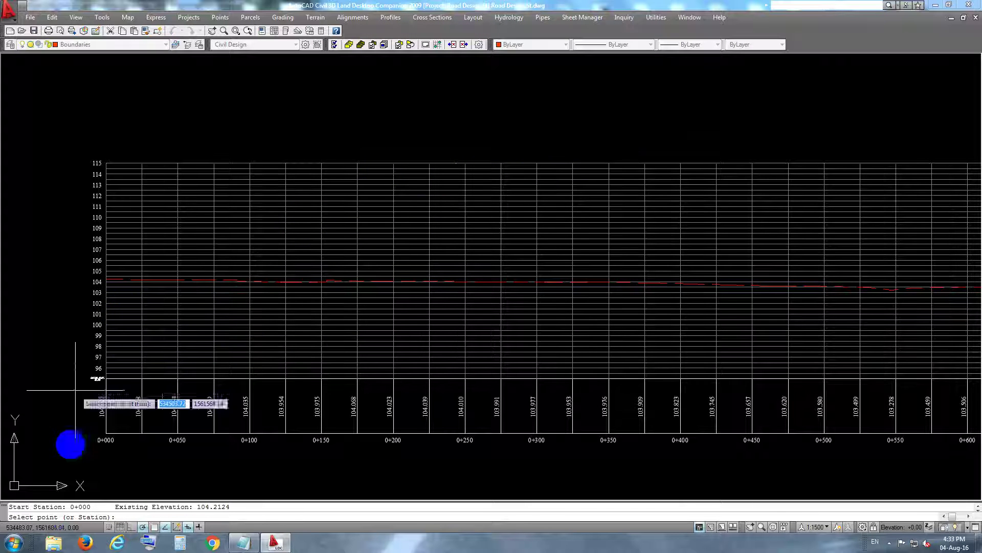
right_click(130, 527)
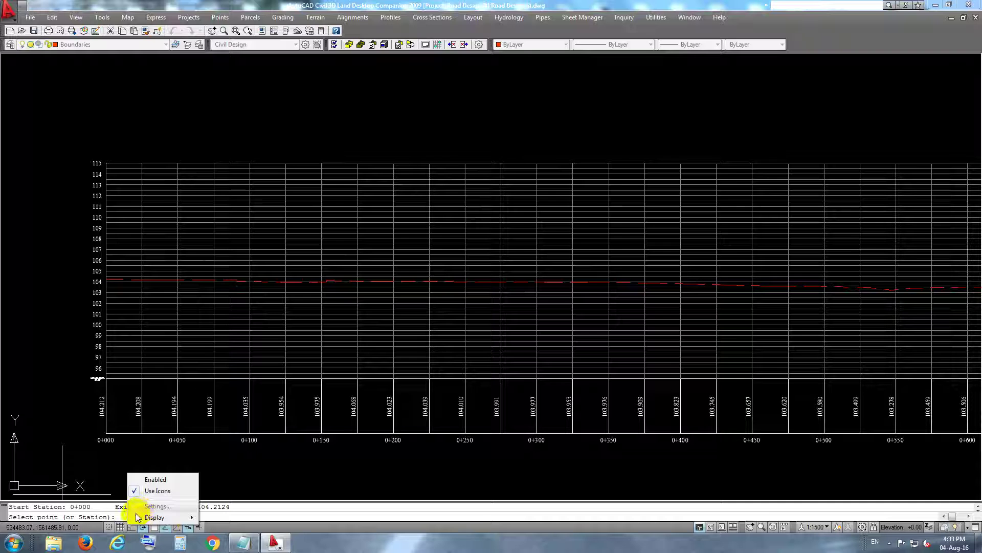
right_click(121, 527)
click(140, 506)
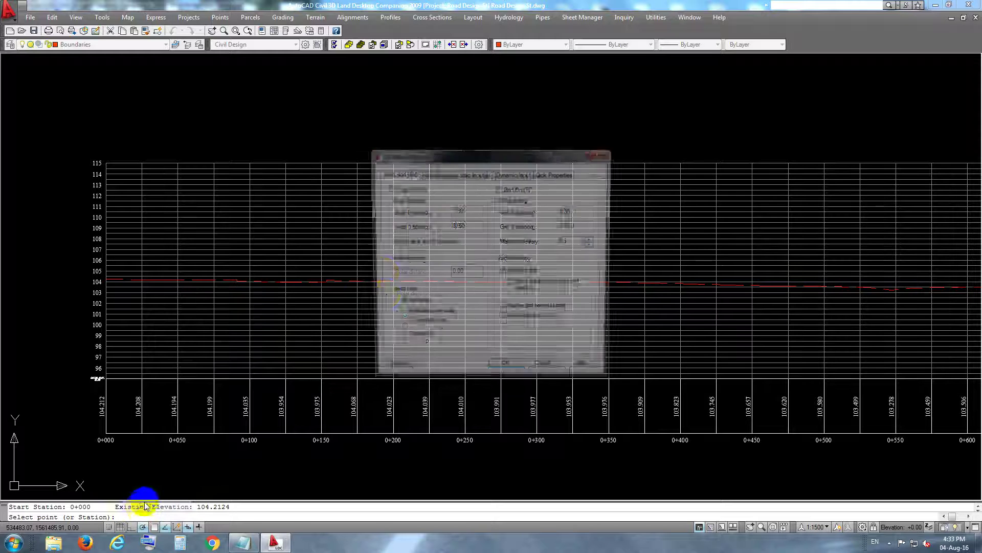
click(484, 176)
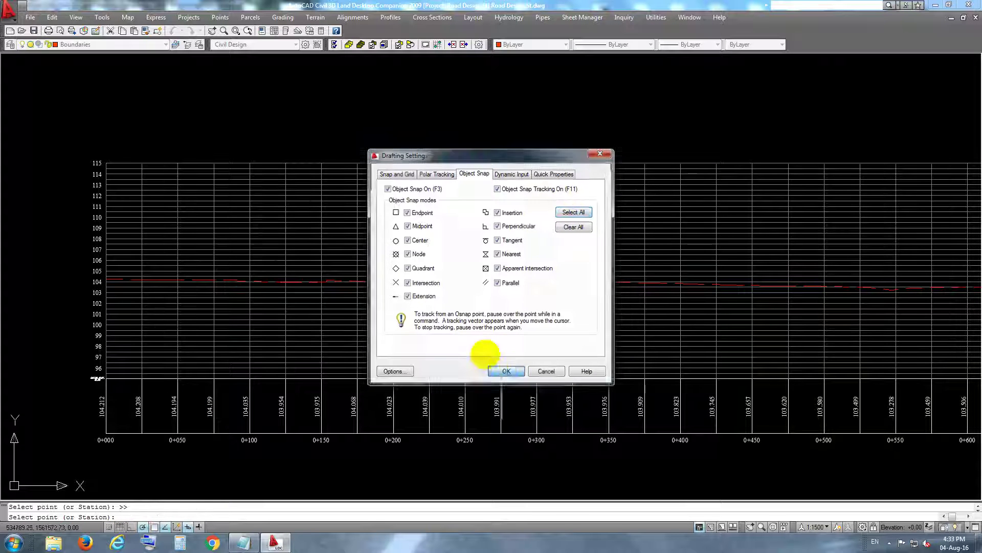
click(505, 372)
scroll(103, 284, up, 5)
scroll(122, 261, up, 2)
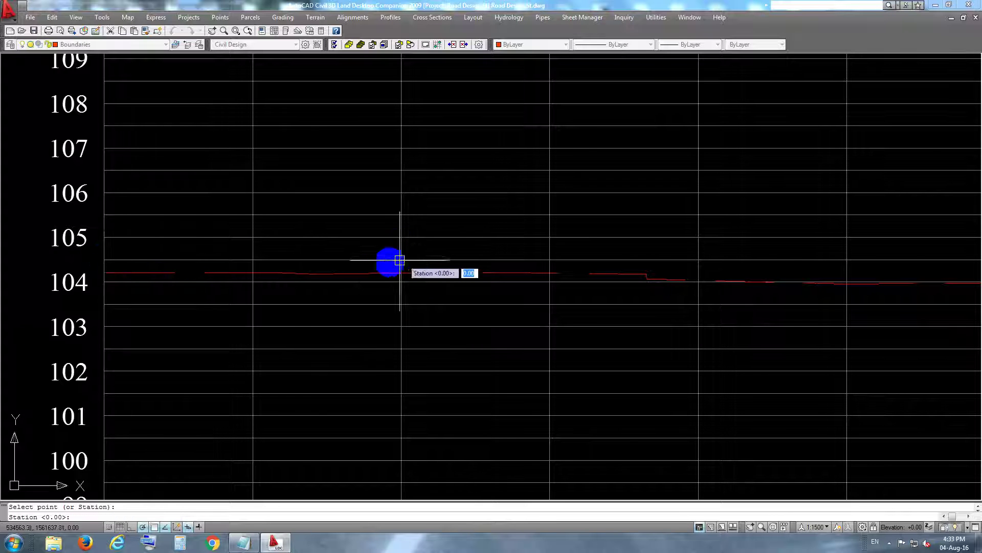
Start FG tangents at elevation 104.50, with PVIs at stations 0+250 and 0+550
key(Return)
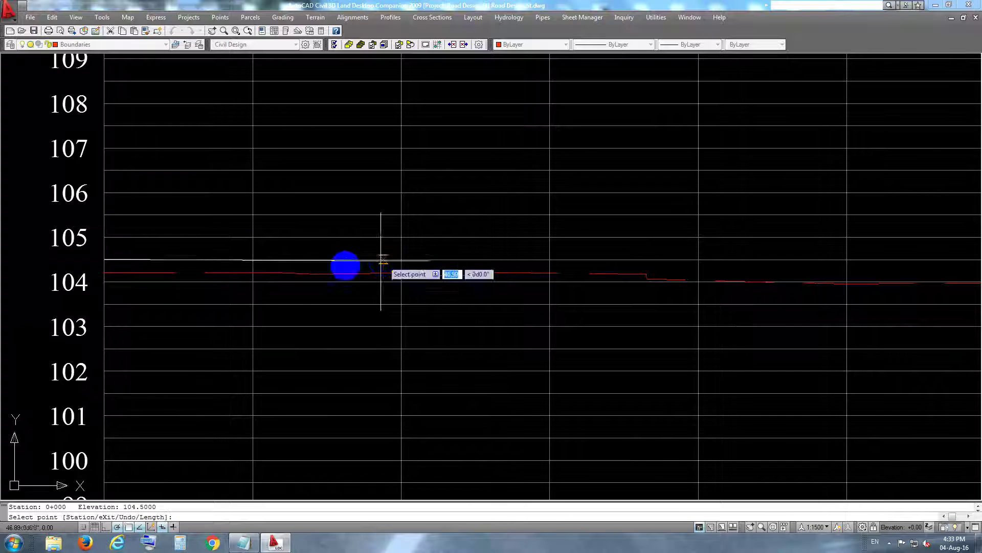
scroll(266, 260, down, 4)
scroll(512, 246, down, 2)
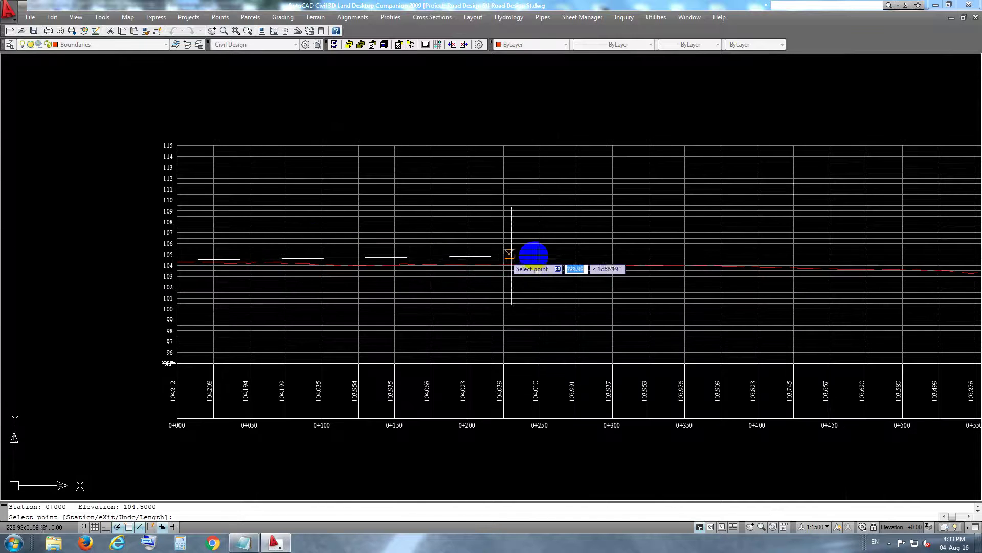
scroll(476, 259, down, 1)
scroll(428, 259, up, 4)
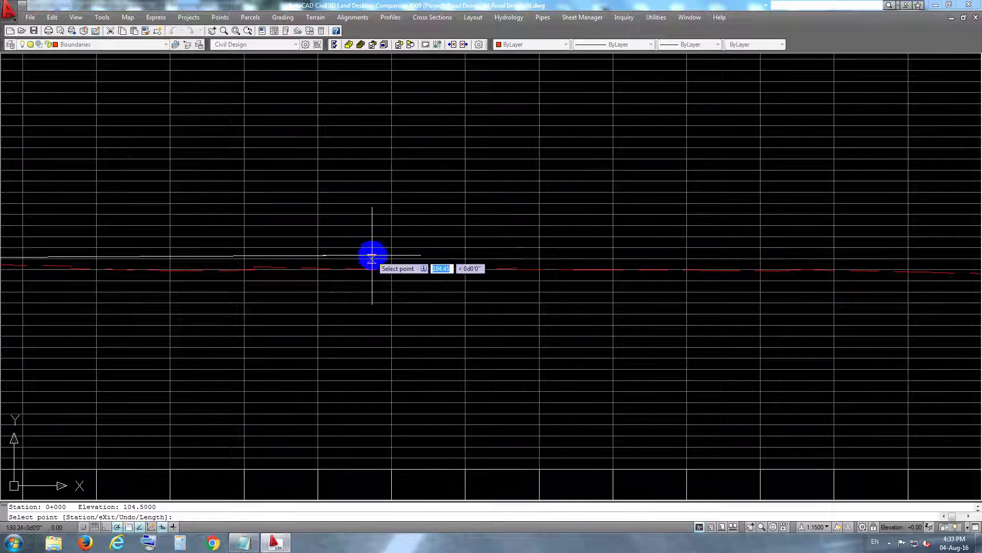
click(539, 259)
mouse_move(761, 263)
middle_down()
mouse_move(351, 281)
mouse_move(561, 288)
mouse_move(554, 277)
mouse_move(621, 298)
mouse_move(548, 301)
middle_up()
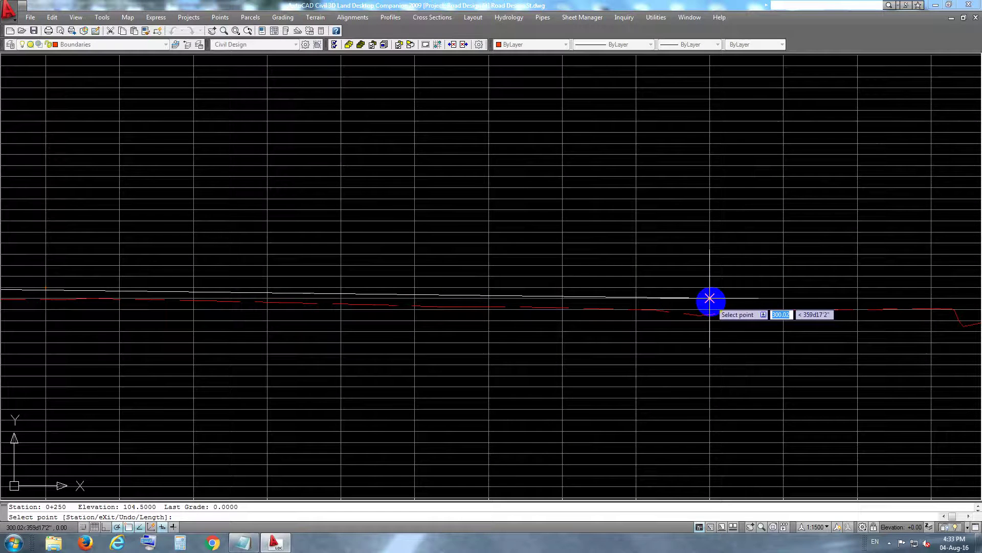
click(710, 300)
Continue the tangents through 0+900 and end them at station 1+114.299
middle_drag(840, 296, 224, 313)
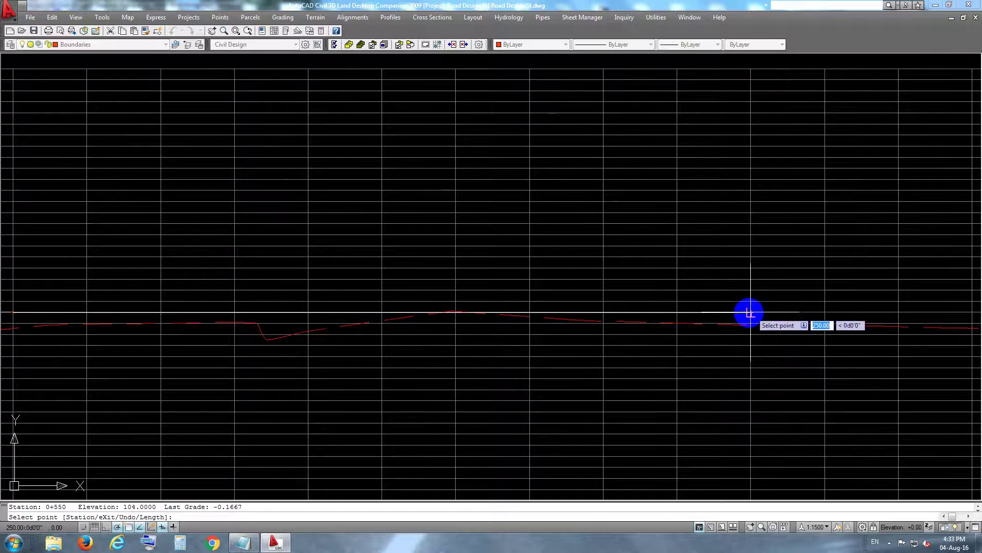
middle_drag(751, 314, 343, 334)
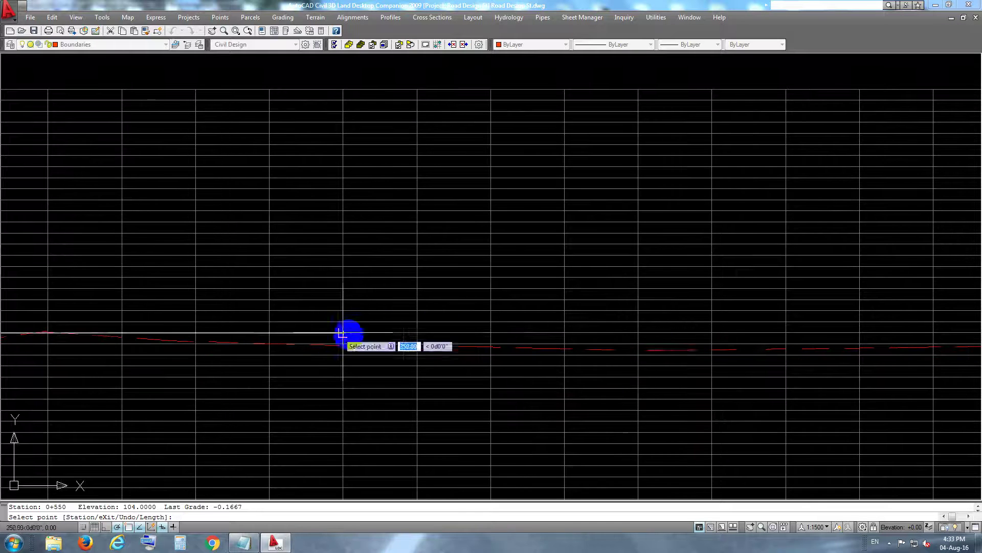
click(638, 332)
mouse_move(653, 328)
middle_down()
mouse_move(696, 324)
mouse_move(235, 309)
middle_up()
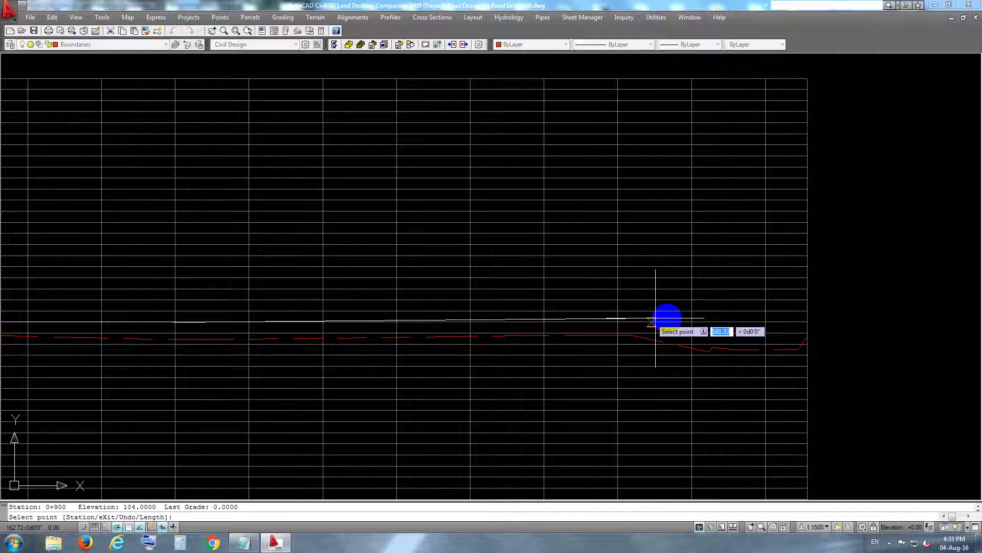
click(807, 322)
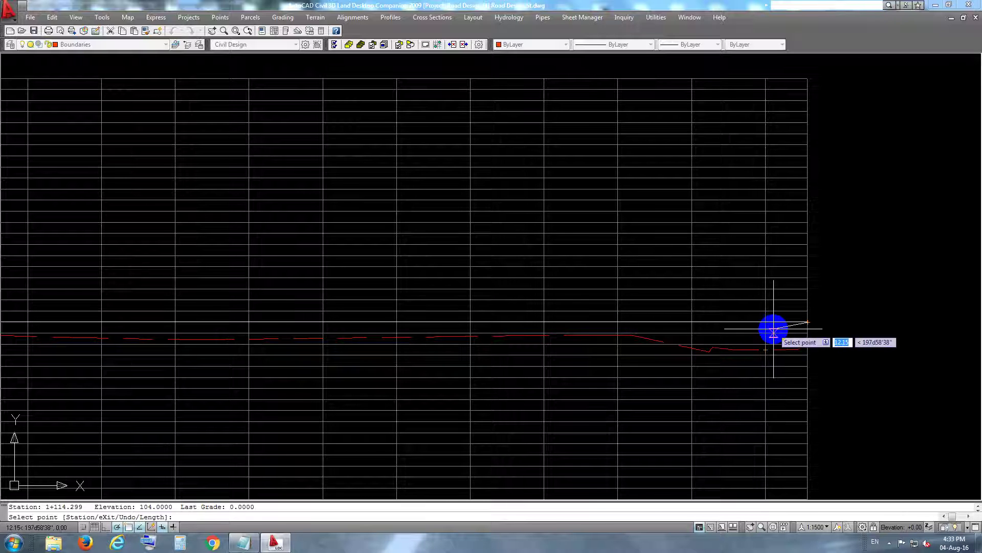
key(Return)
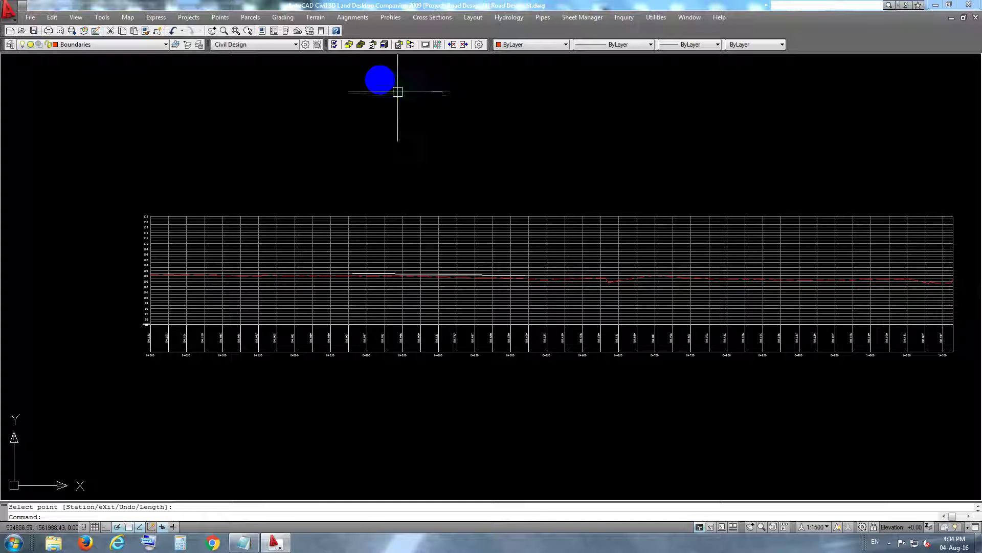
click(383, 19)
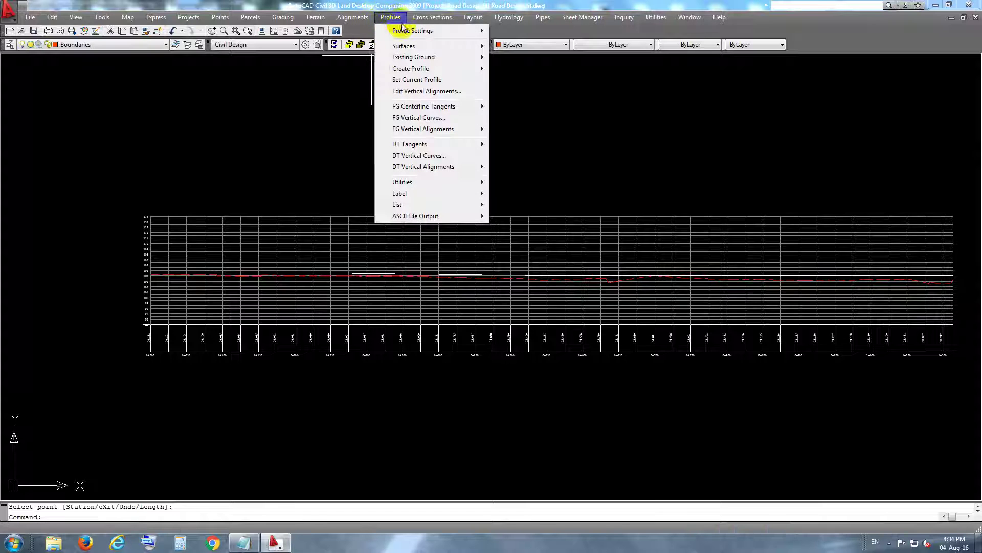
mouse_move(423, 129)
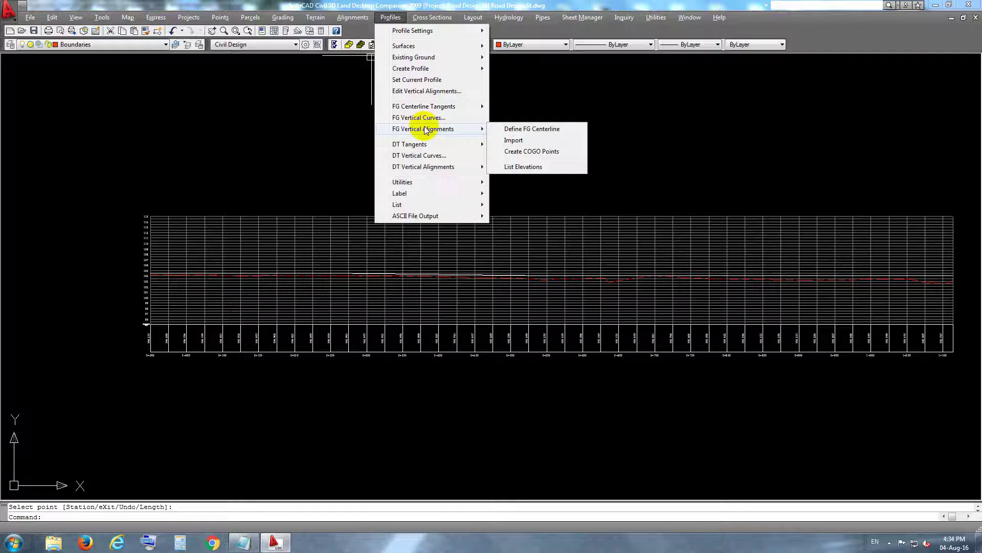
Select the finished-ground tangent lines with crossing windows for the FG centerline
click(532, 134)
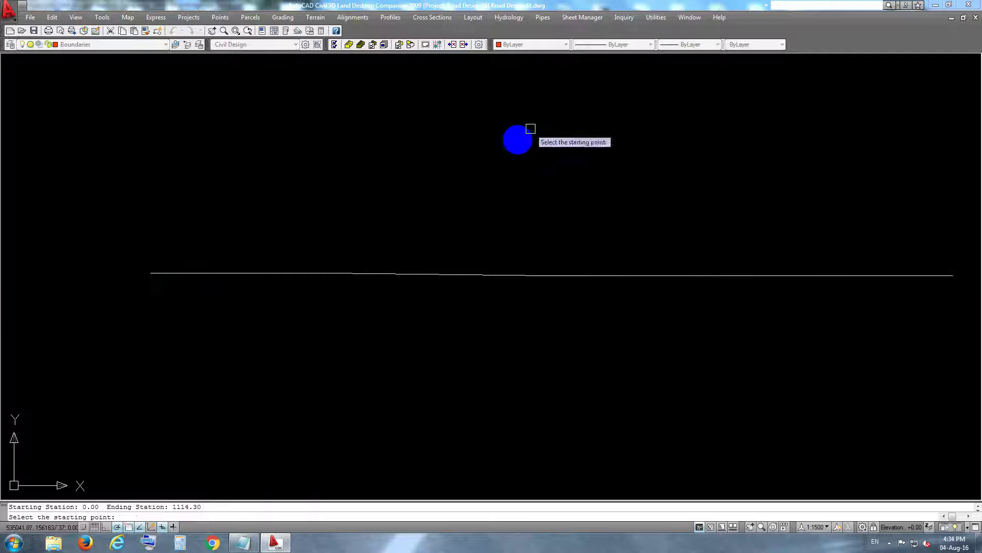
click(180, 273)
scroll(187, 256, down, 4)
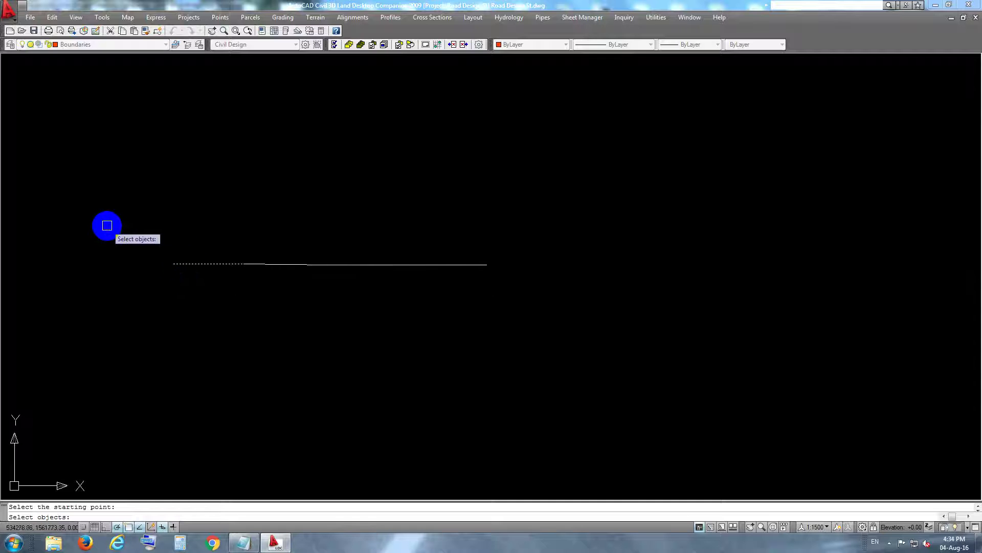
click(109, 225)
click(509, 309)
click(571, 221)
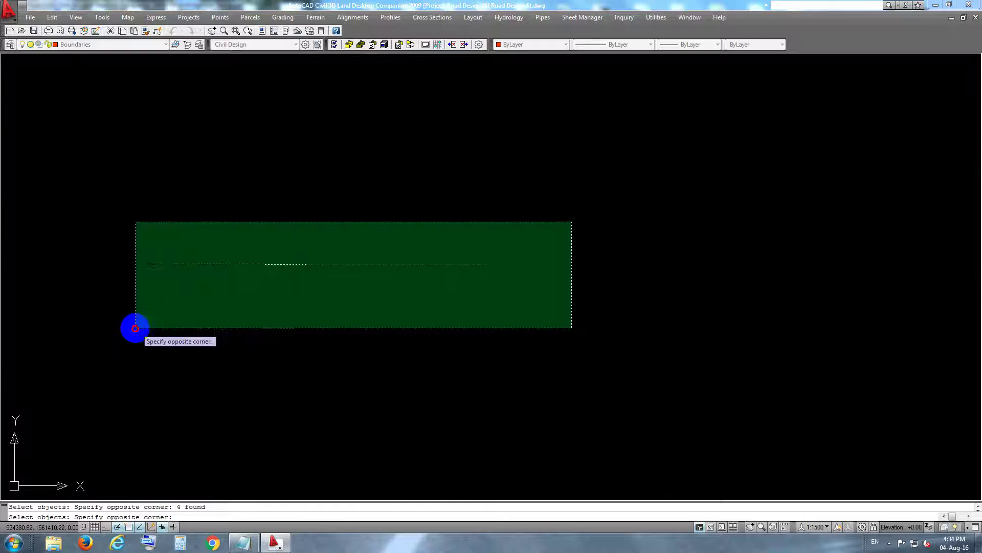
click(136, 325)
key(Return)
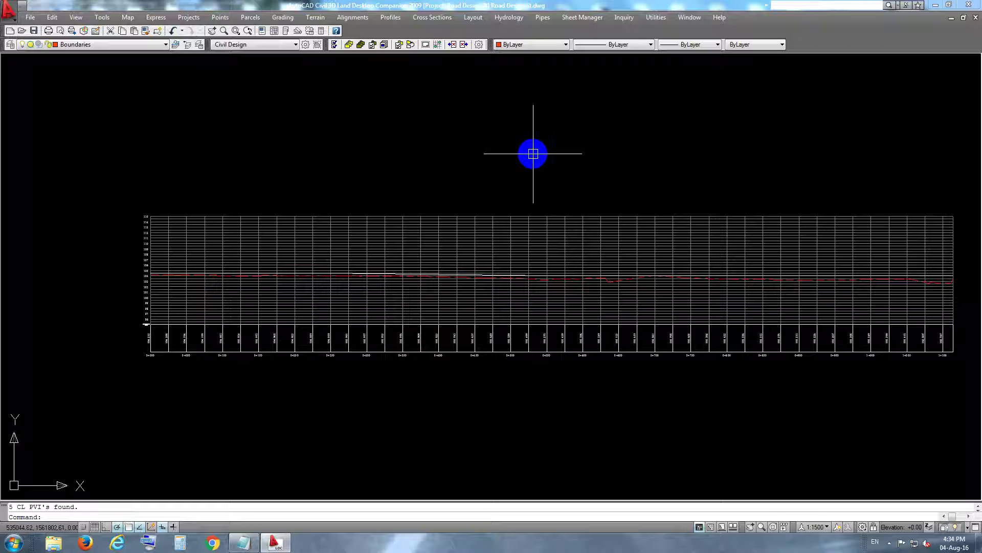
Define the FG centerline, labelling tangents and curves and deleting the FG profile layer
click(390, 18)
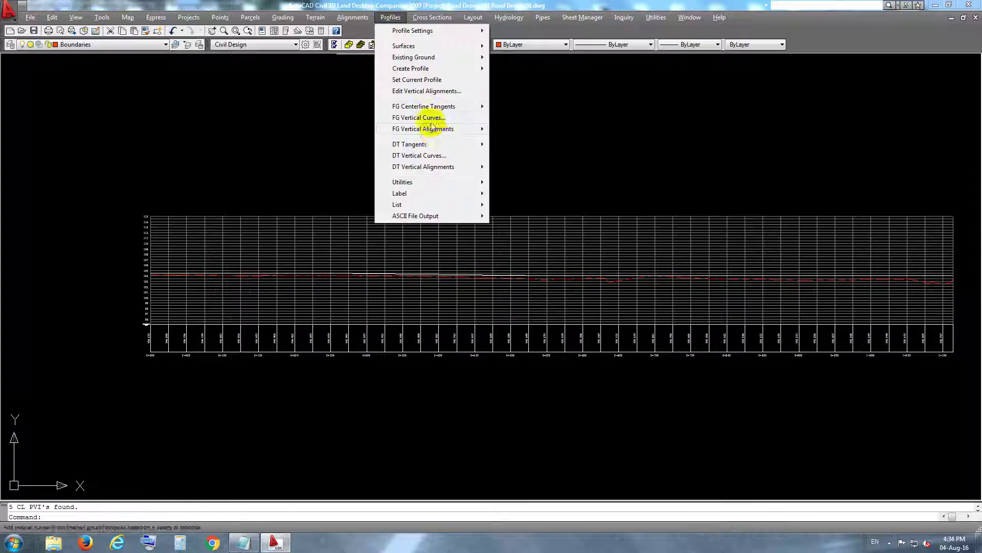
mouse_move(423, 129)
click(515, 140)
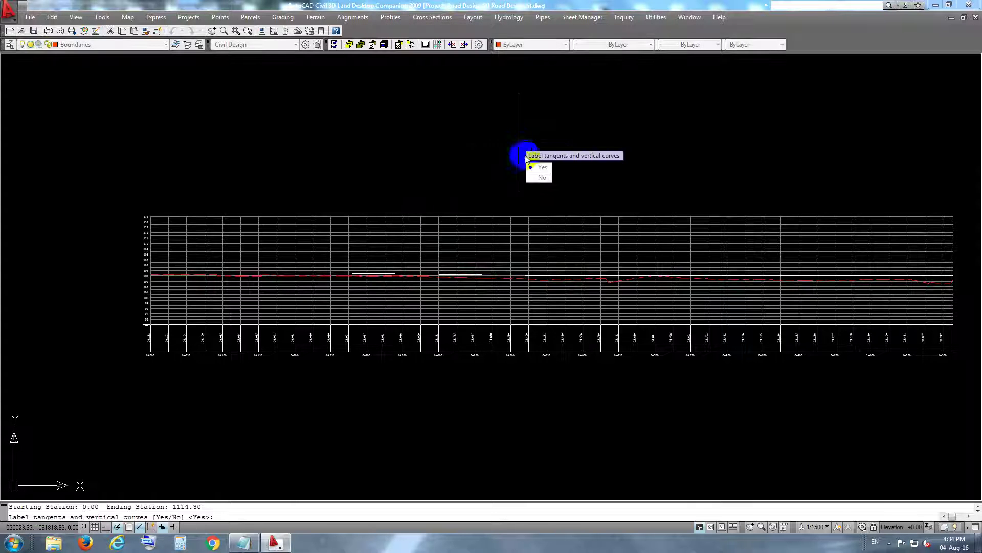
text(Y)
key(Return)
click(537, 167)
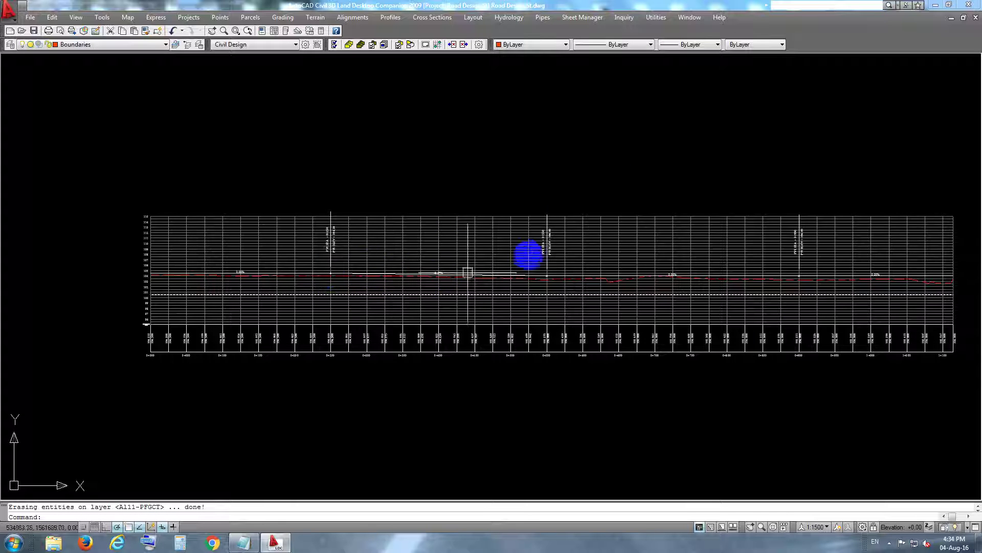
middle_drag(553, 162, 451, 178)
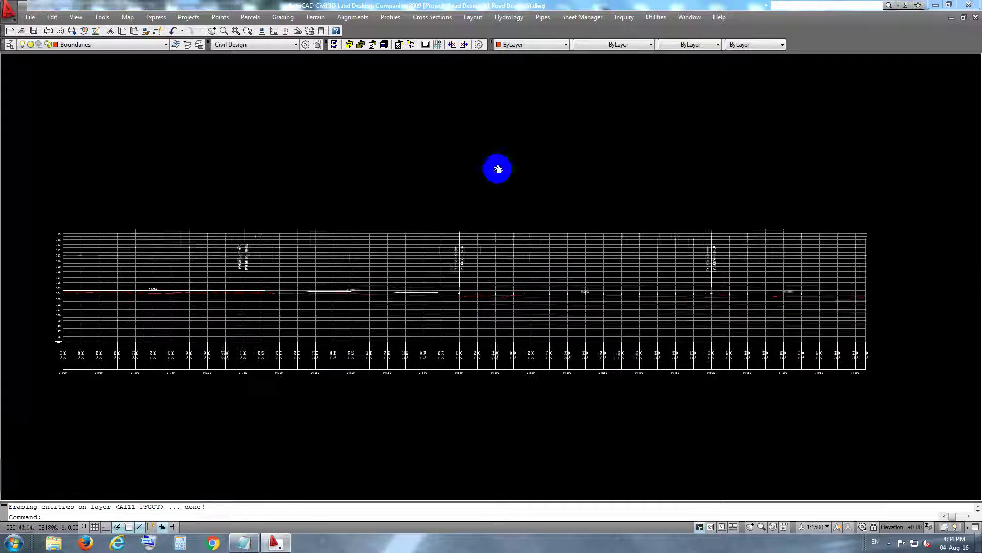
middle_drag(502, 201, 570, 189)
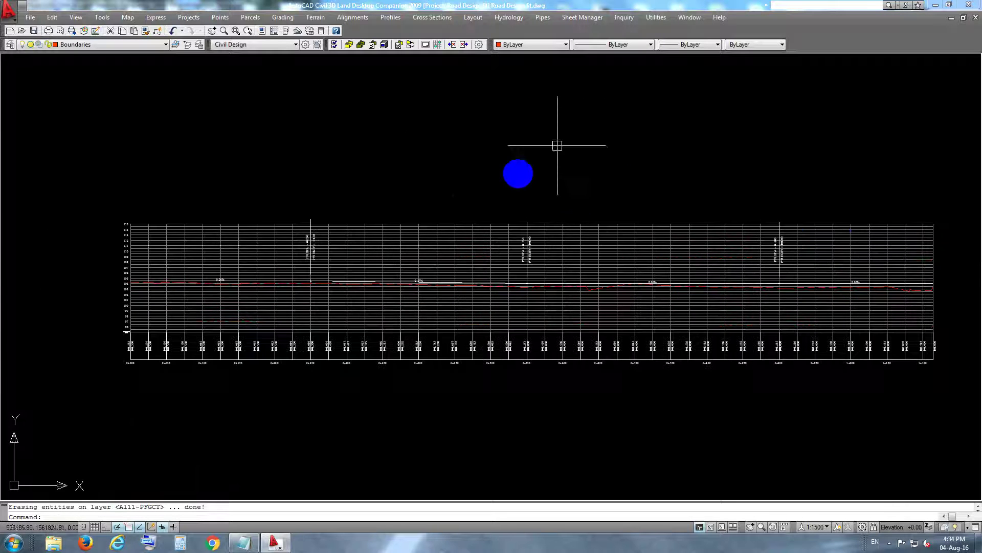
Start FG vertical curves with curves defined by length
click(391, 18)
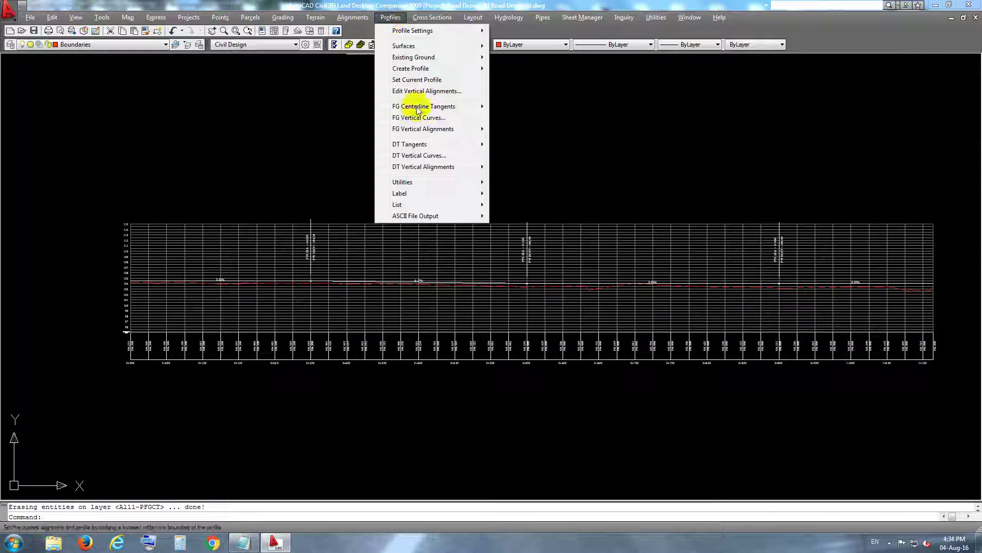
click(428, 120)
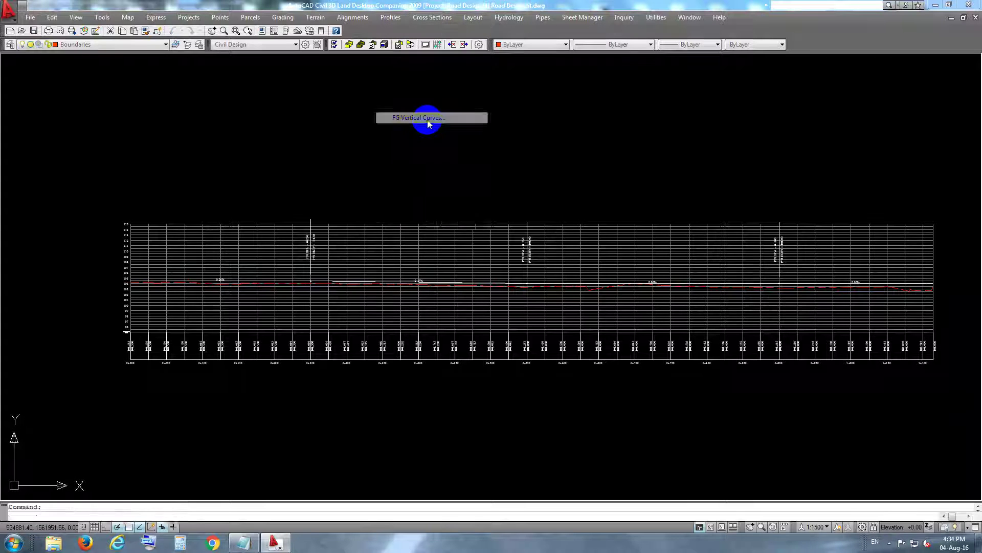
click(500, 227)
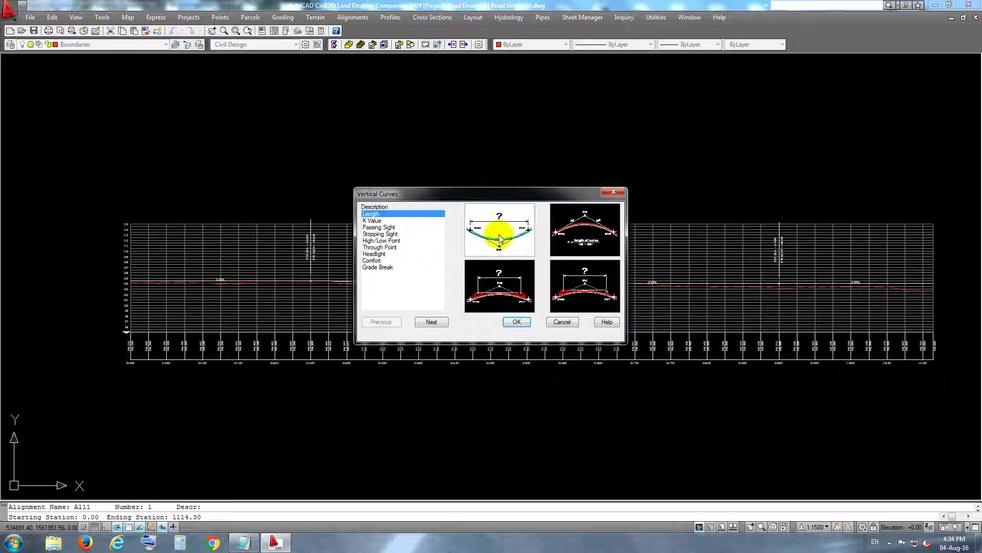
click(518, 322)
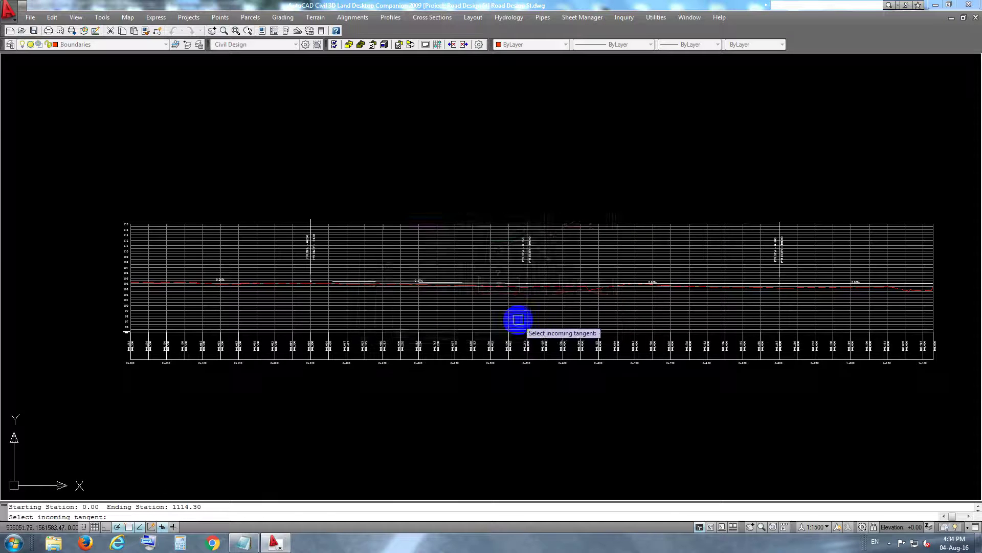
scroll(285, 295, up, 4)
scroll(307, 271, up, 2)
scroll(393, 220, up, 5)
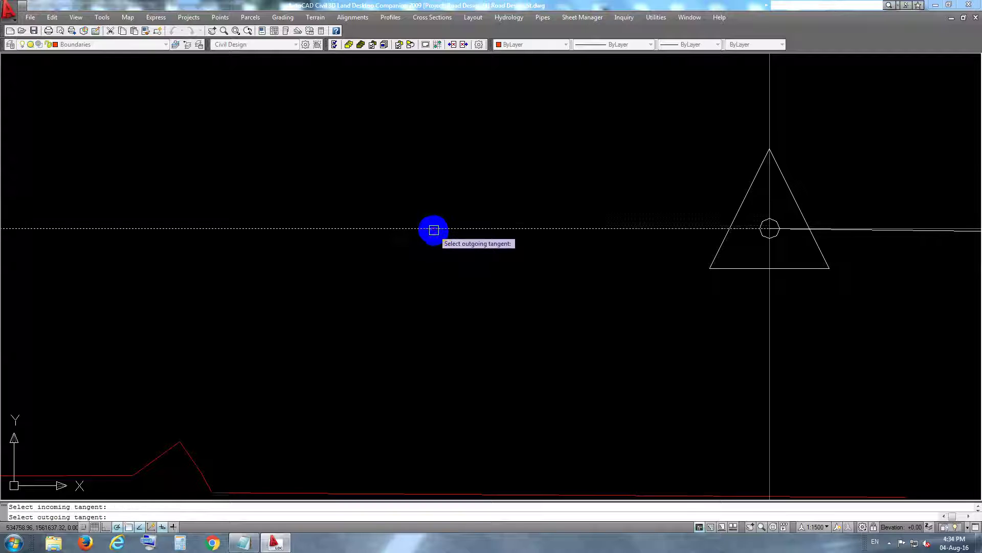
scroll(434, 230, down, 5)
scroll(594, 227, up, 3)
scroll(598, 225, up, 2)
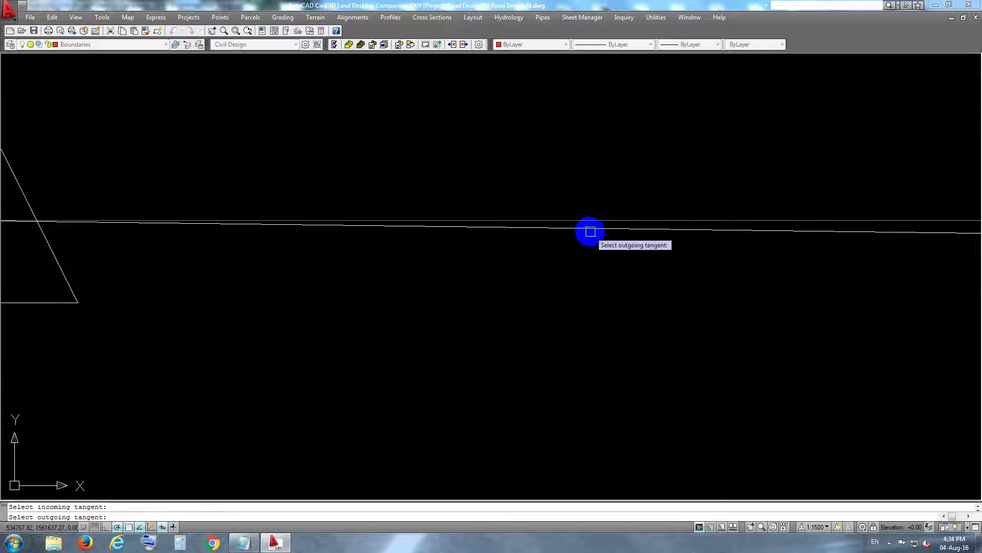
Add a 50 m vertical curve at the first PVI
click(590, 229)
scroll(589, 229, down, 4)
text(50)
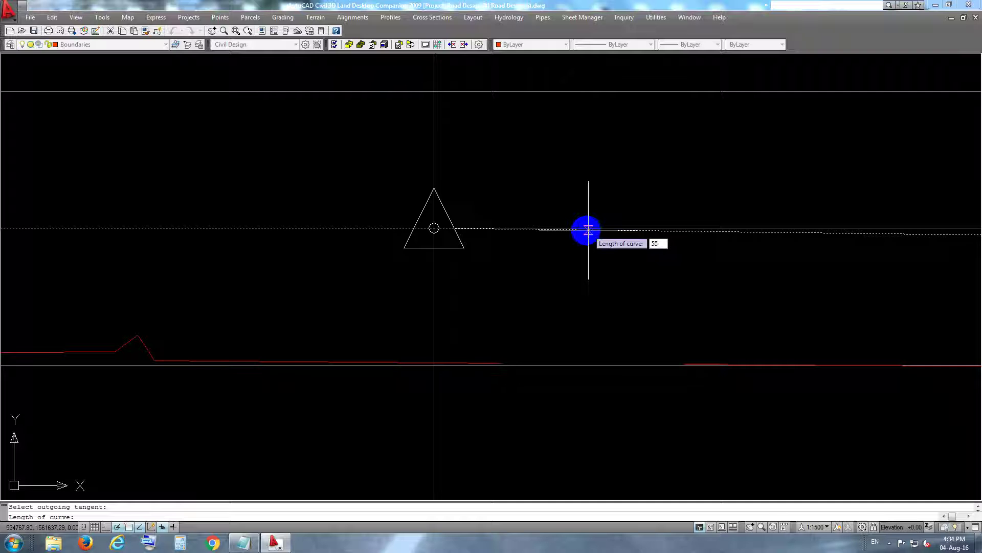
key(Return)
scroll(580, 230, down, 4)
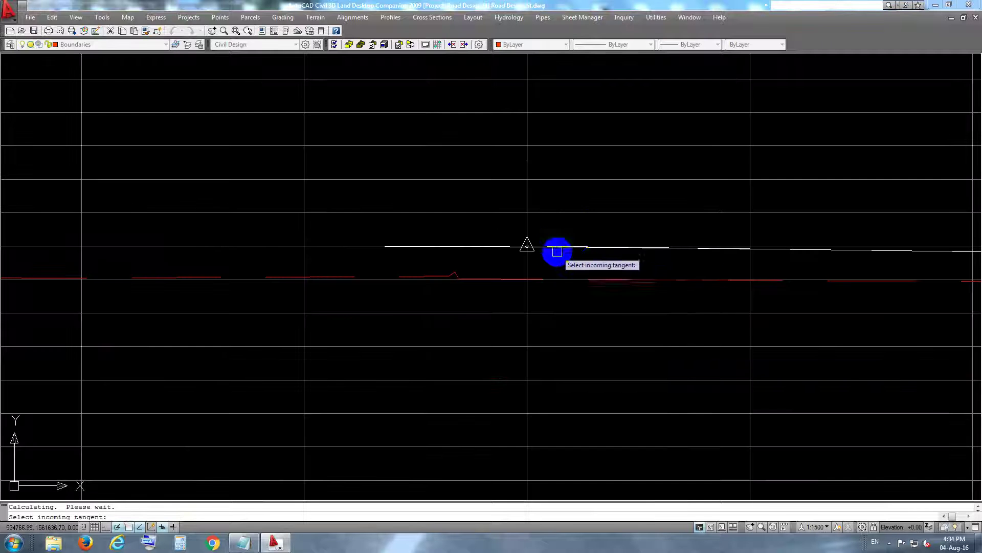
scroll(588, 261, up, 1)
scroll(496, 255, up, 2)
scroll(494, 258, up, 3)
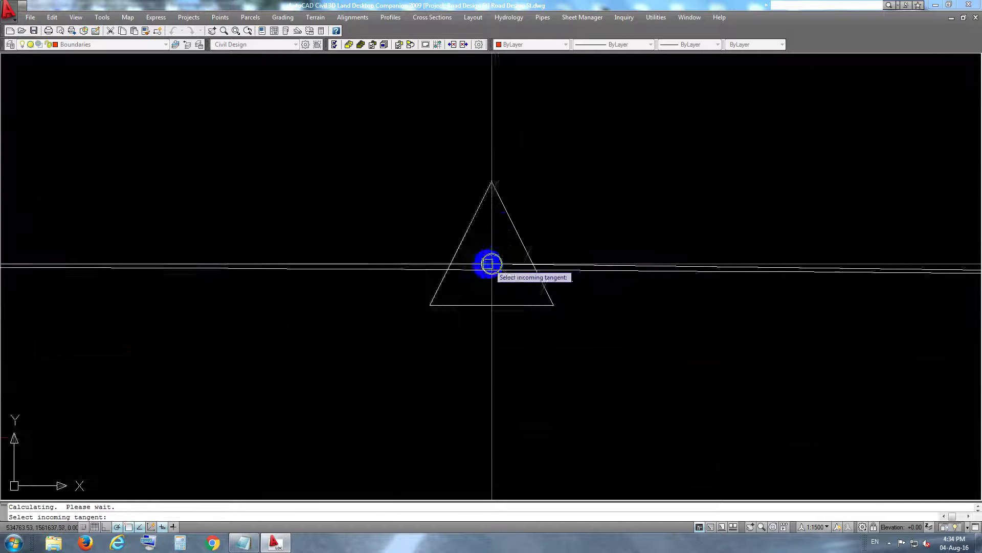
scroll(517, 261, up, 3)
scroll(516, 243, down, 8)
scroll(516, 243, down, 3)
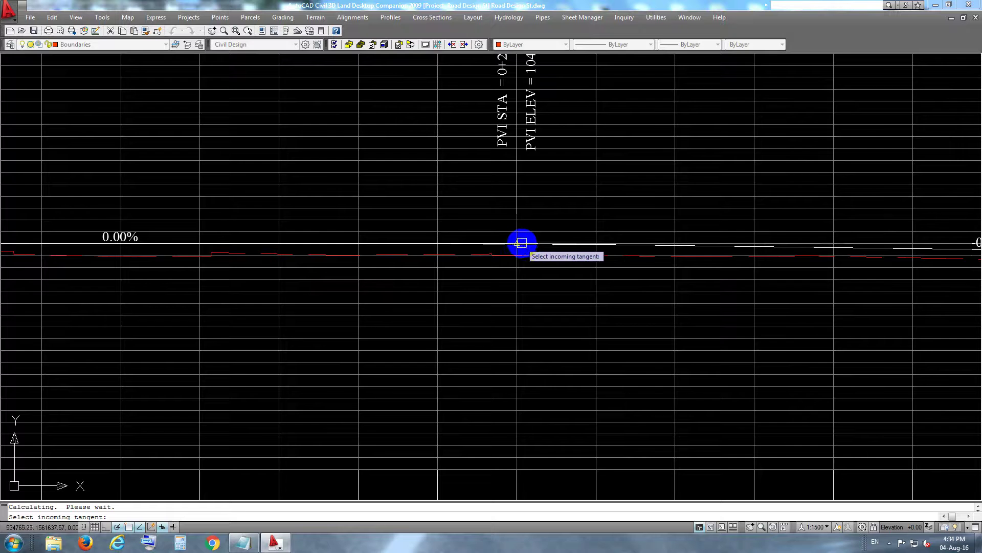
scroll(614, 236, down, 2)
scroll(546, 259, up, 5)
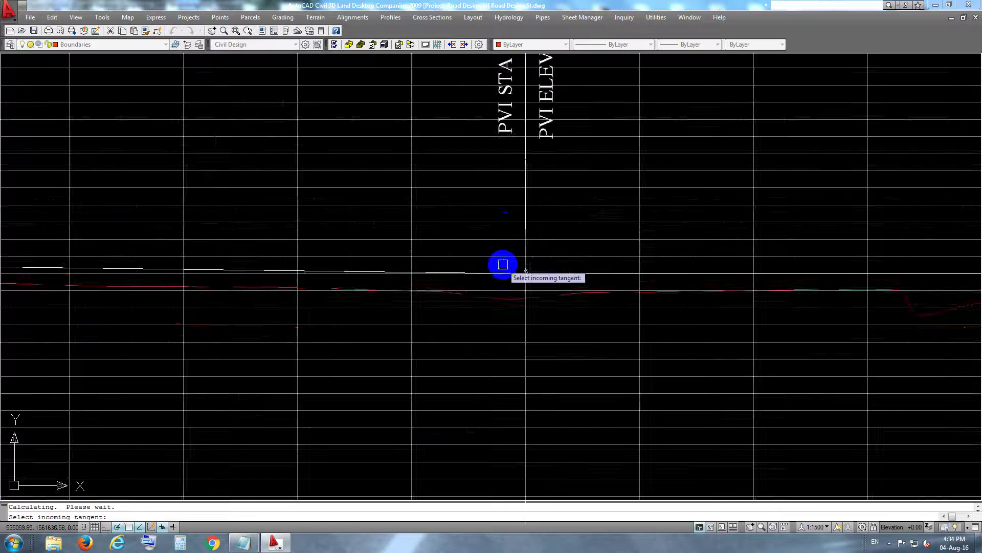
scroll(502, 263, up, 2)
scroll(538, 278, up, 2)
scroll(541, 300, up, 2)
scroll(508, 277, up, 3)
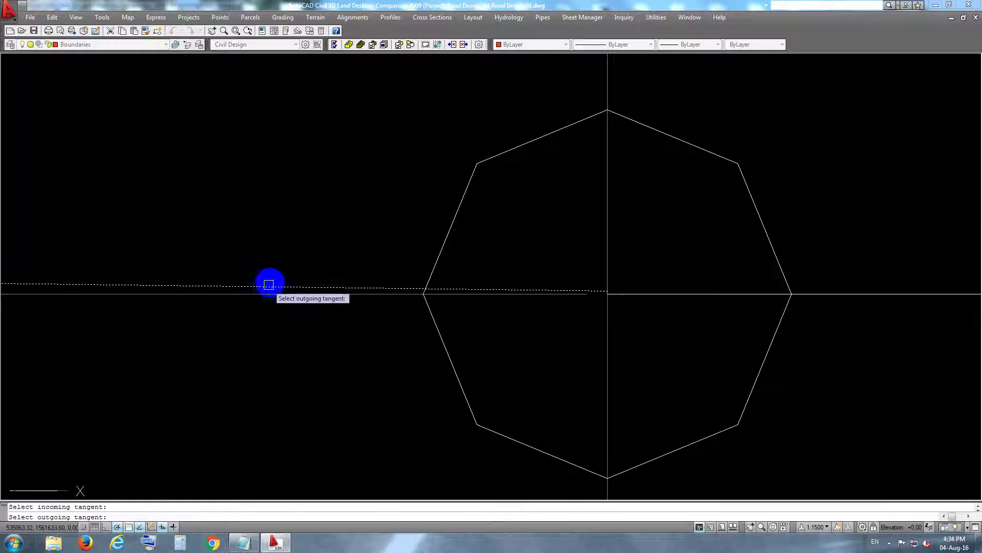
scroll(268, 285, down, 4)
Add a 50 m vertical curve at the second PVI
middle_drag(592, 296, 316, 324)
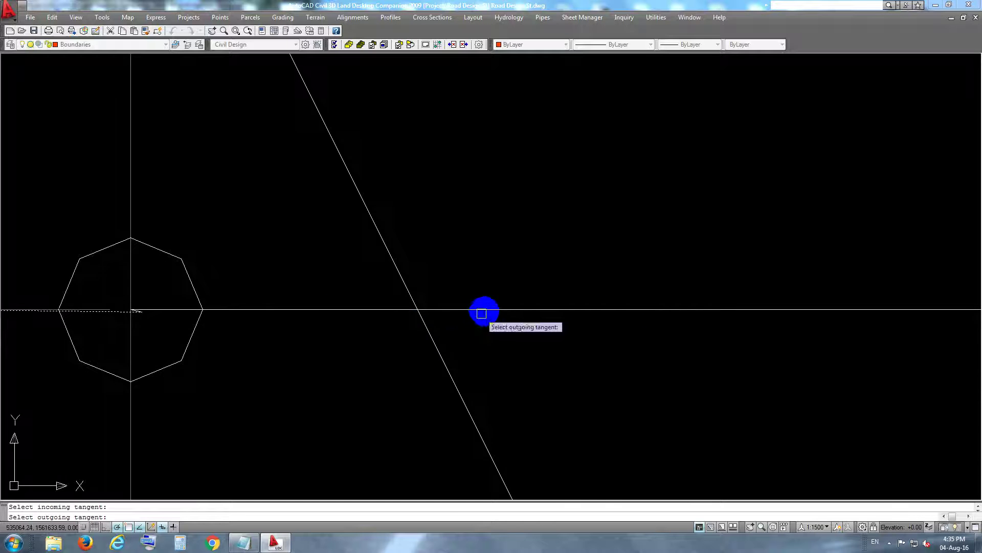
click(482, 313)
scroll(486, 309, down, 3)
text(50)
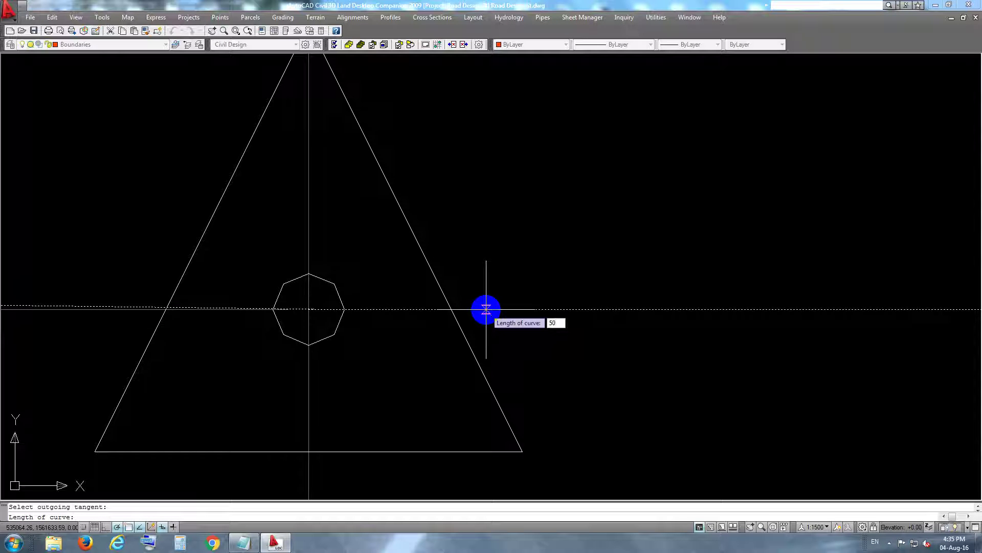
key(Return)
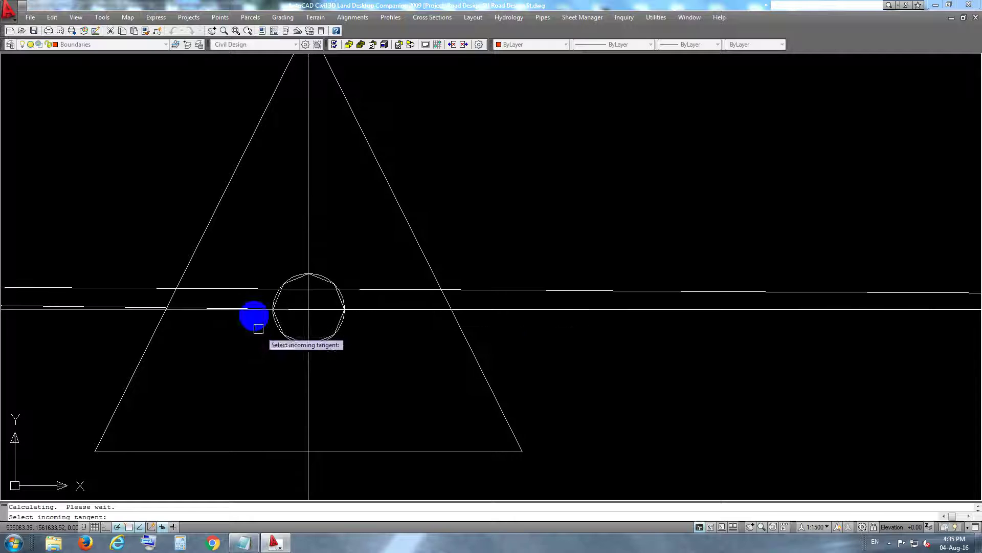
scroll(377, 292, down, 4)
scroll(376, 293, down, 3)
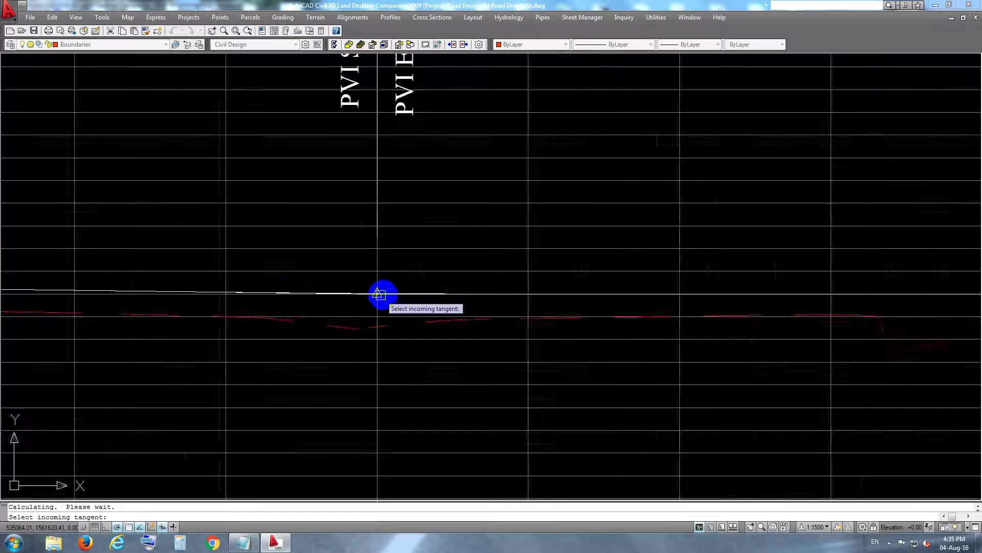
Apply a 50 m vertical curve at the next PVI
mouse_move(566, 279)
middle_down()
mouse_move(285, 291)
mouse_move(527, 325)
middle_up()
scroll(658, 318, up, 2)
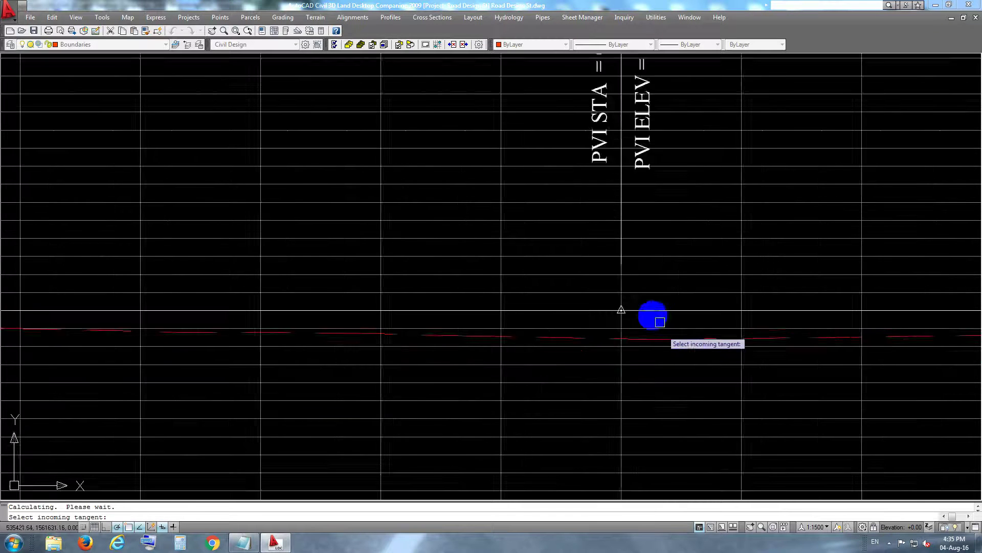
scroll(645, 313, up, 3)
scroll(456, 290, up, 3)
scroll(406, 261, up, 2)
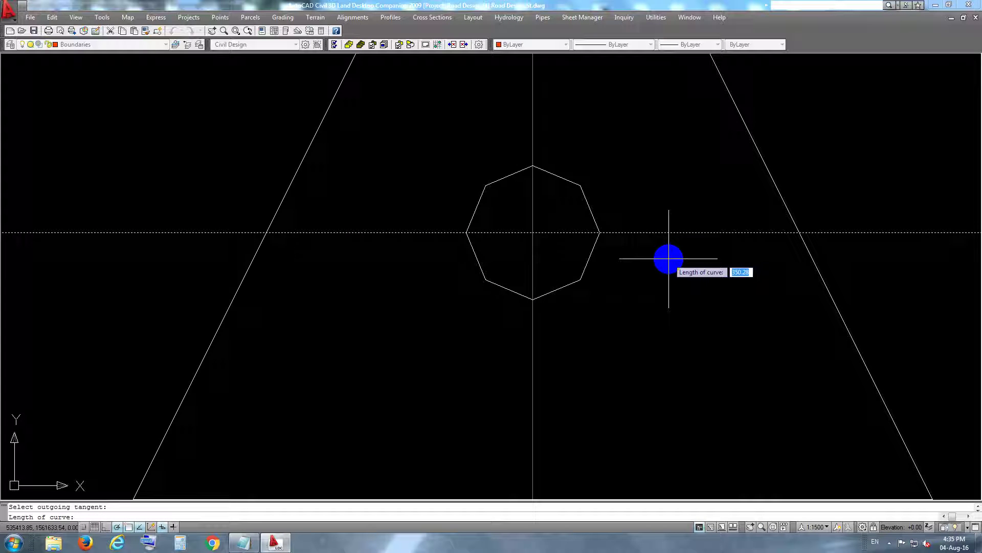
text(50)
key(Return)
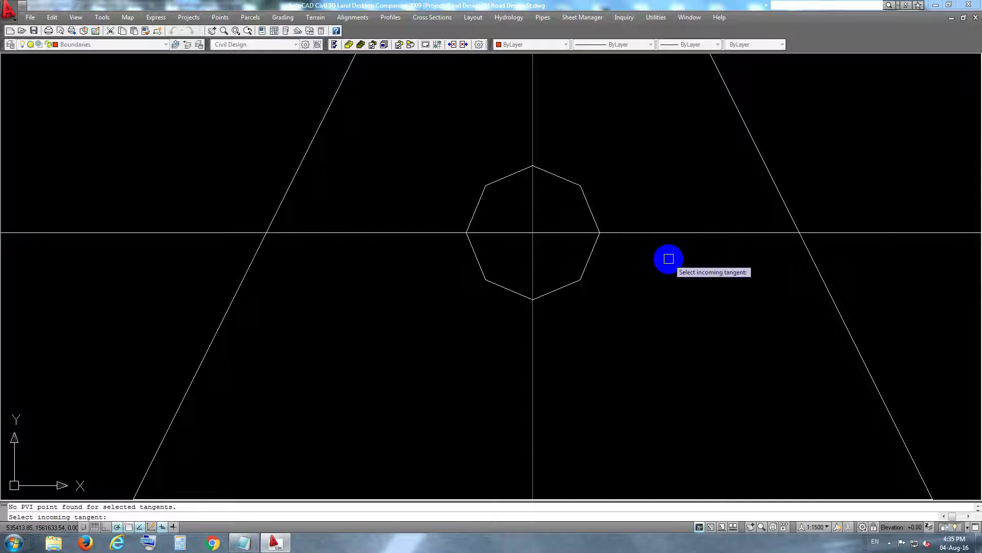
scroll(657, 201, down, 3)
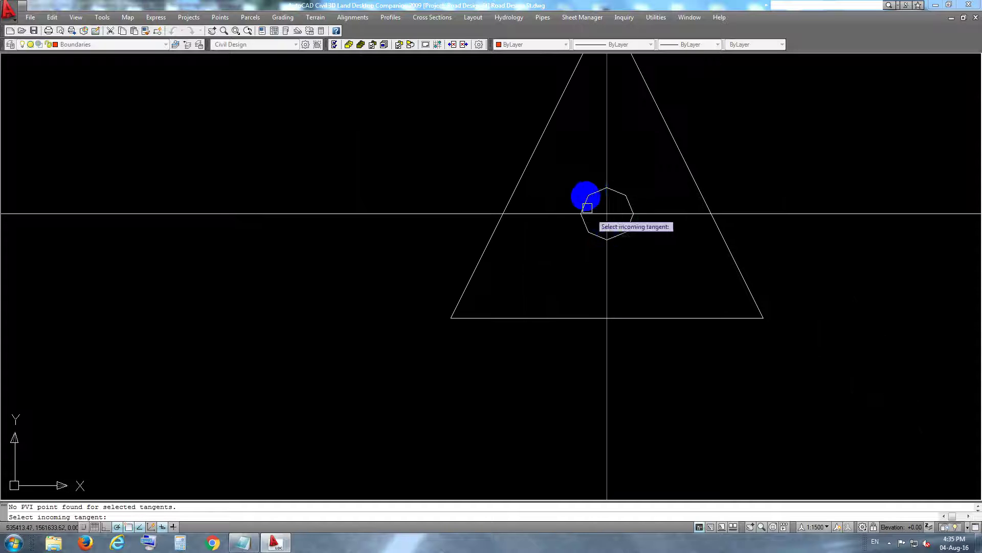
scroll(588, 197, up, 2)
scroll(578, 215, down, 4)
scroll(536, 257, down, 6)
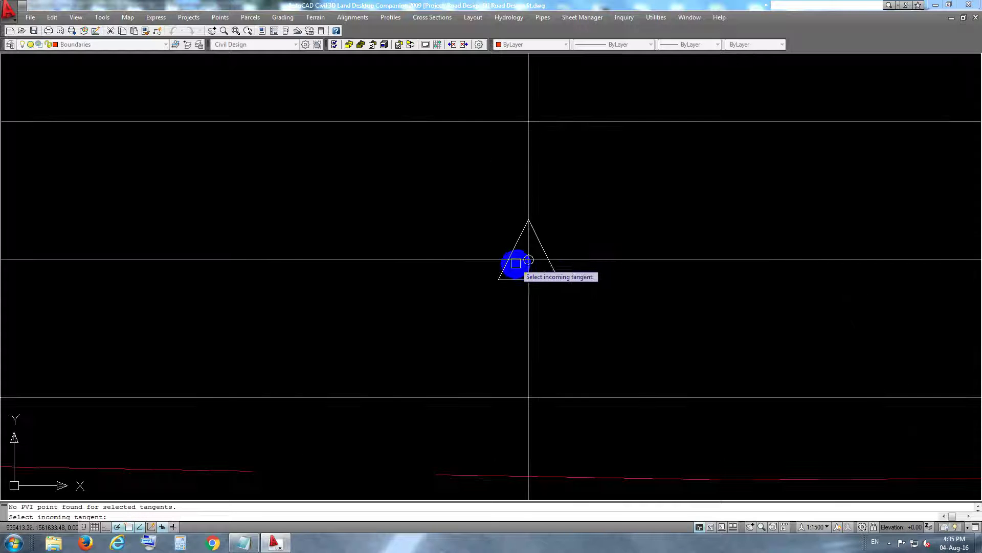
scroll(522, 266, down, 3)
scroll(571, 264, up, 2)
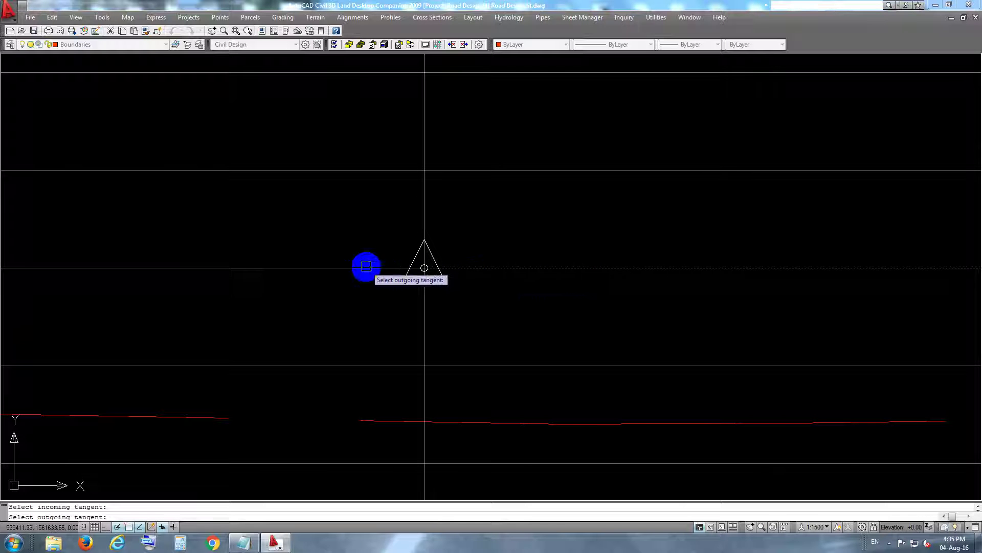
Pick the outgoing tangent at the last PVI and submit a 50 m curve length
click(367, 268)
text(50)
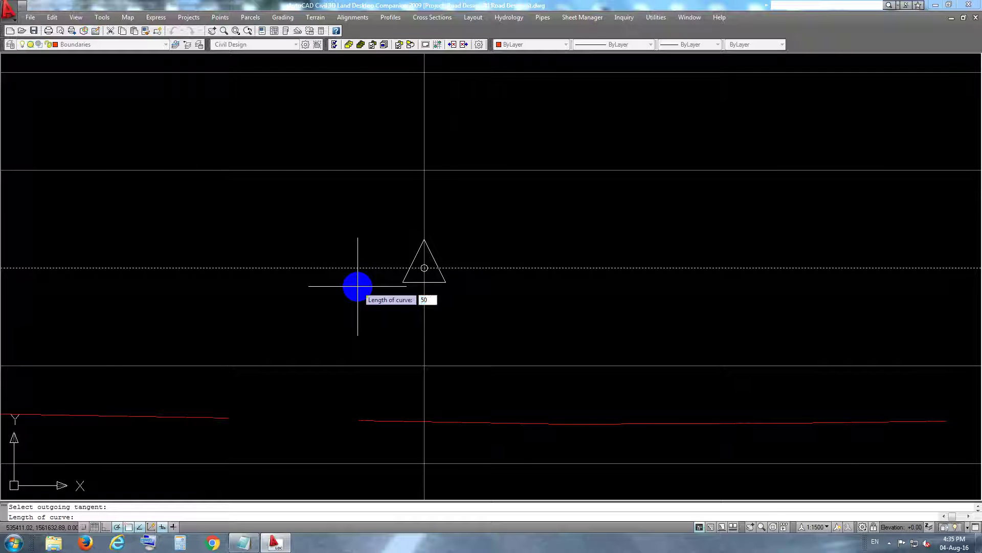
key(Return)
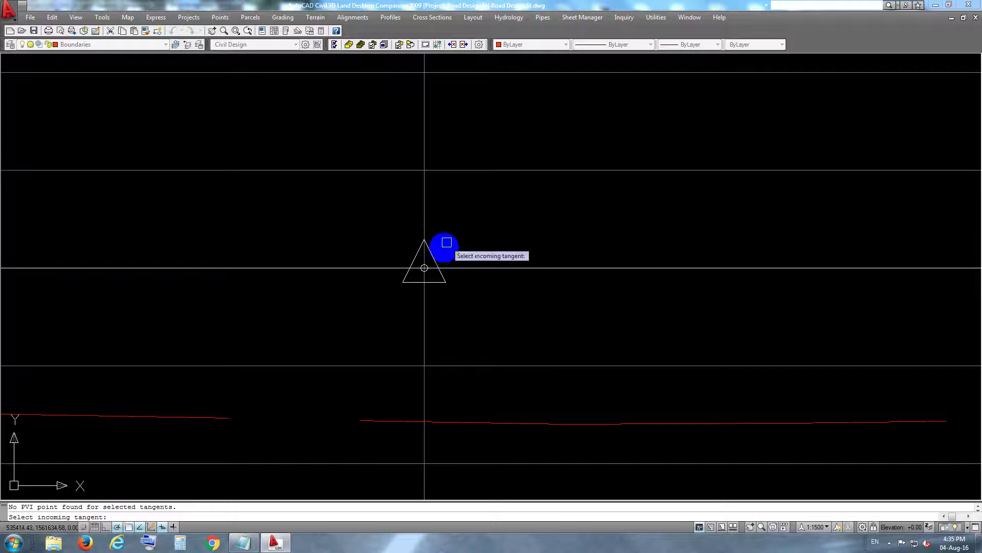
scroll(391, 281, up, 3)
scroll(379, 307, up, 4)
Pick the tangents at a PVI and request a 50 m vertical curve, which reports no PVI found
scroll(358, 260, up, 5)
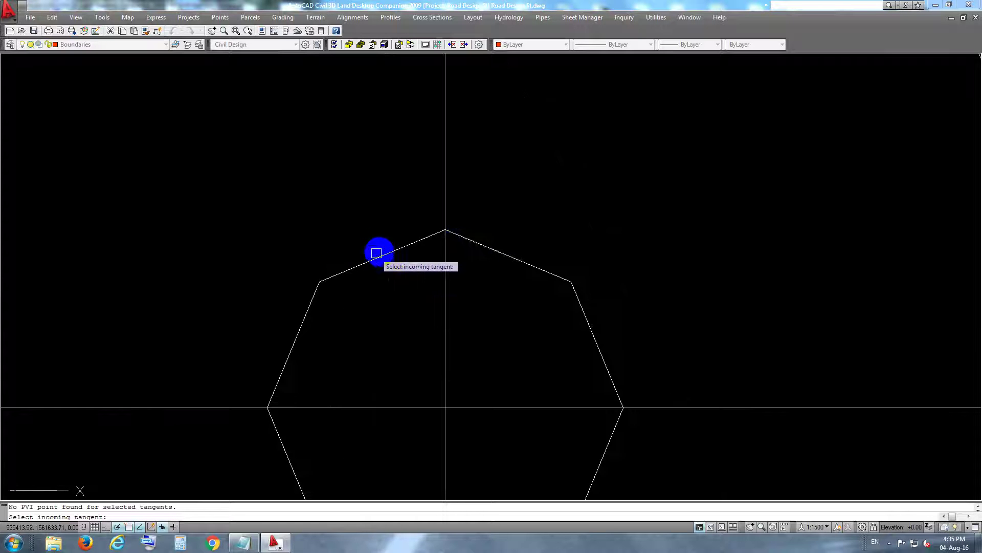
scroll(543, 285, down, 3)
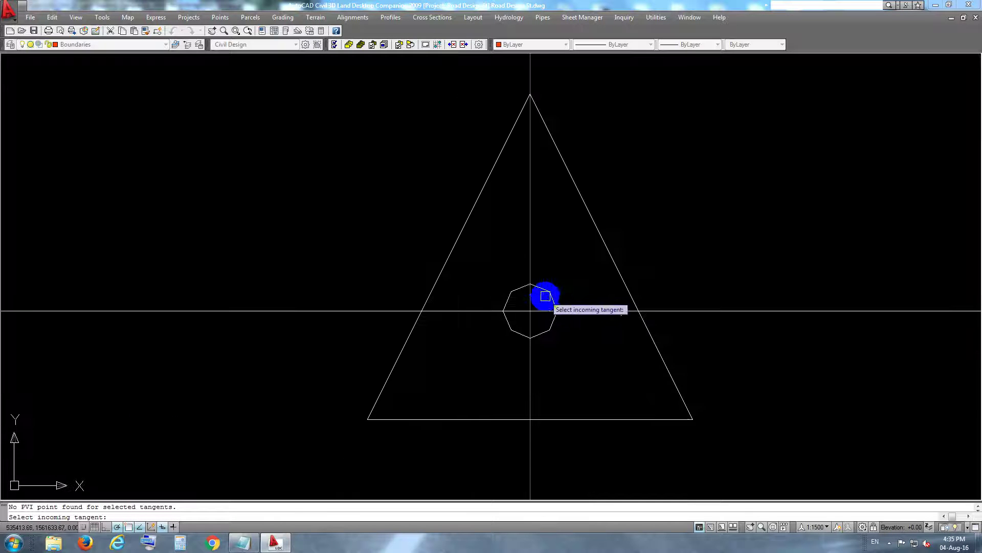
scroll(541, 291, down, 3)
scroll(542, 289, down, 4)
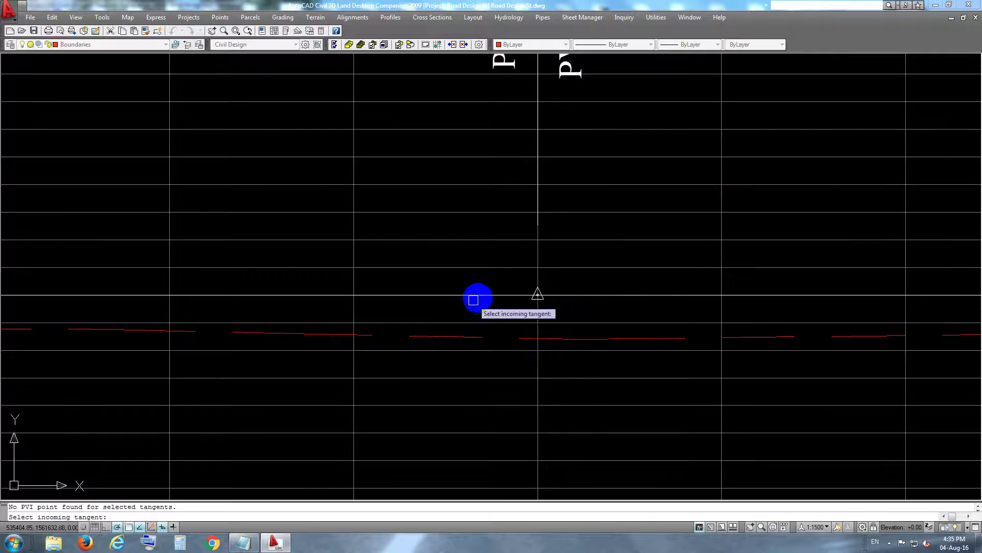
scroll(473, 300, up, 2)
scroll(466, 289, up, 3)
scroll(425, 292, up, 2)
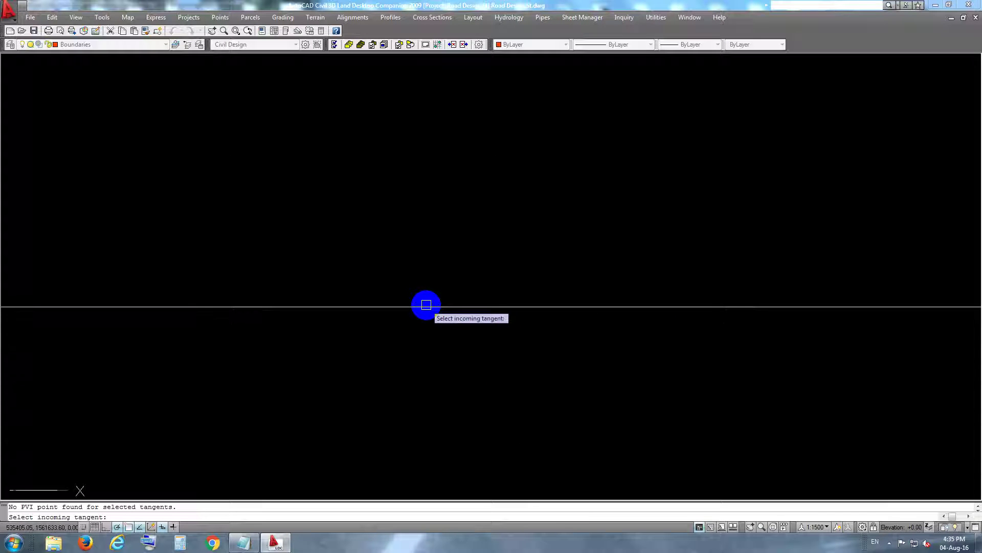
scroll(432, 311, up, 2)
click(465, 313)
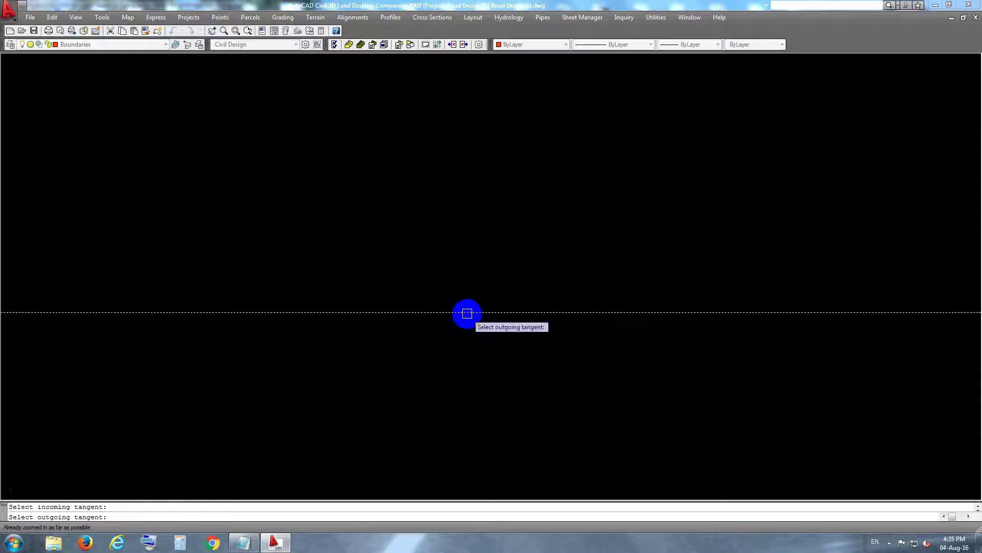
scroll(490, 336, down, 3)
scroll(690, 336, down, 2)
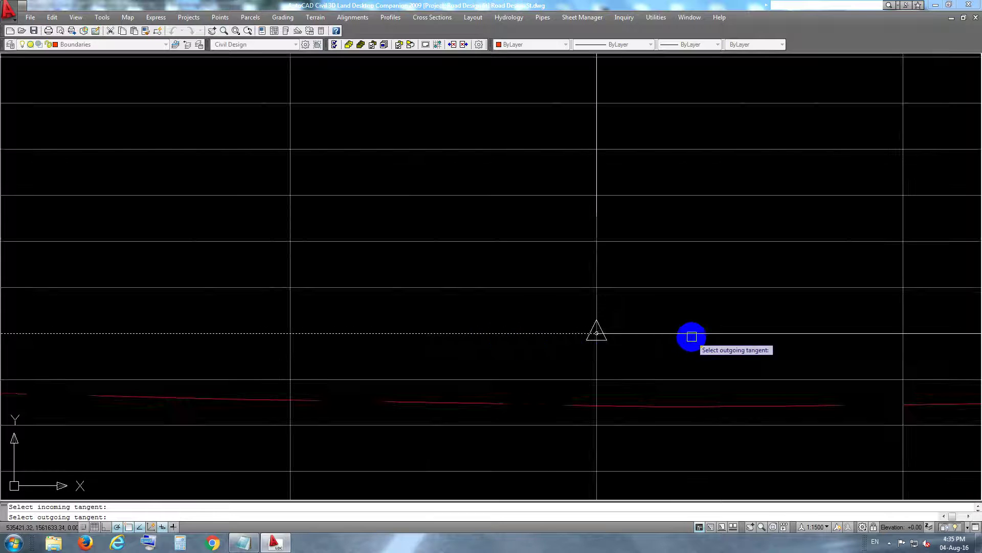
scroll(667, 329, up, 3)
scroll(665, 322, up, 3)
scroll(666, 307, up, 2)
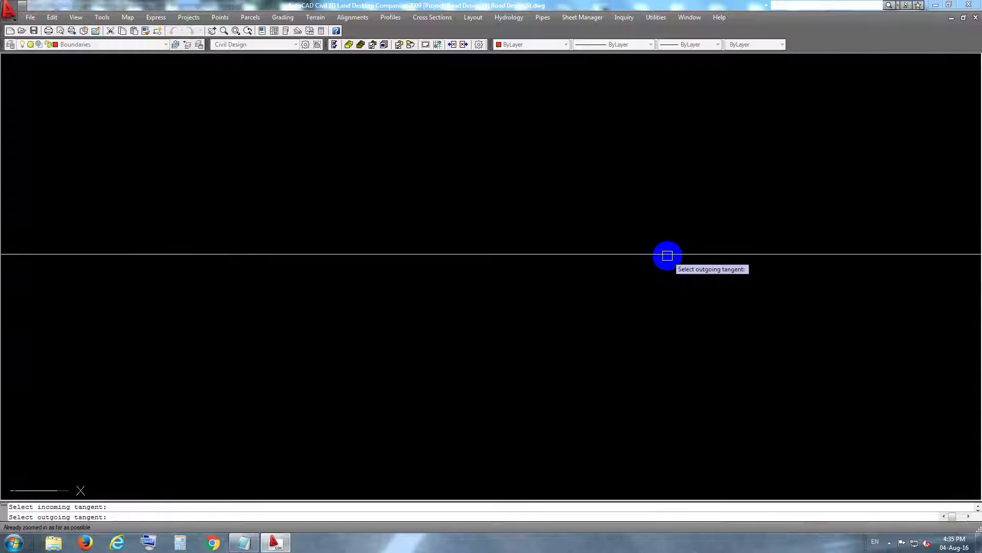
scroll(662, 266, down, 1)
scroll(656, 280, down, 1)
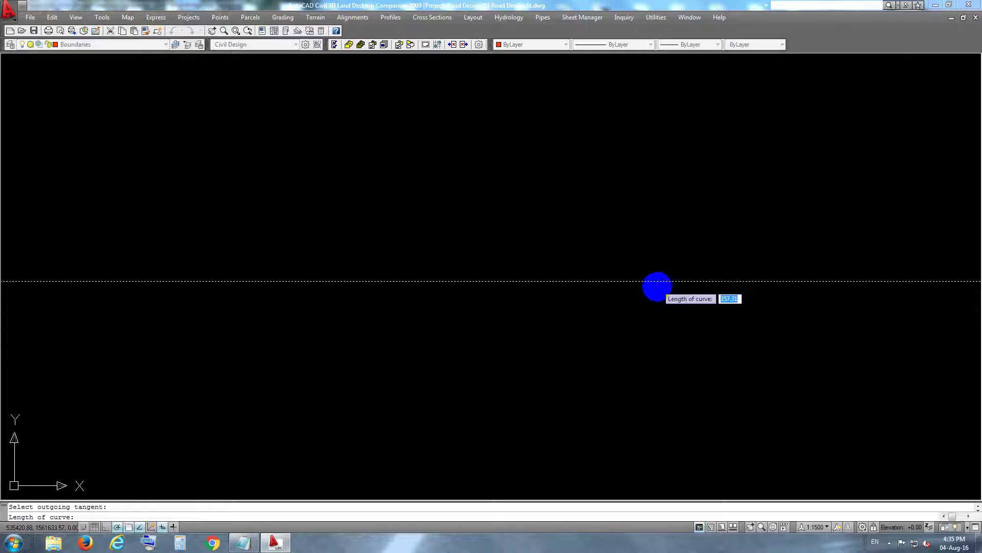
scroll(655, 293, down, 1)
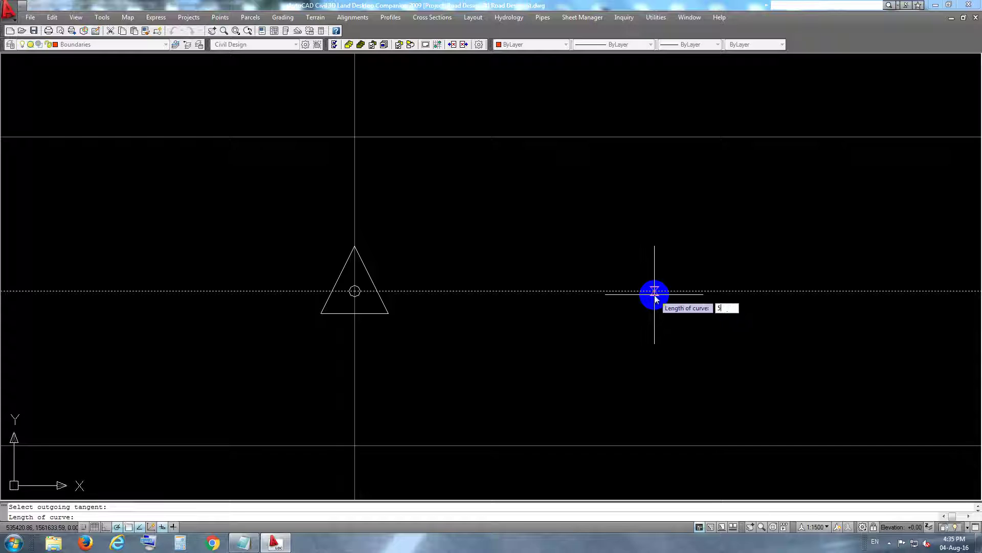
text(0)
key(Return)
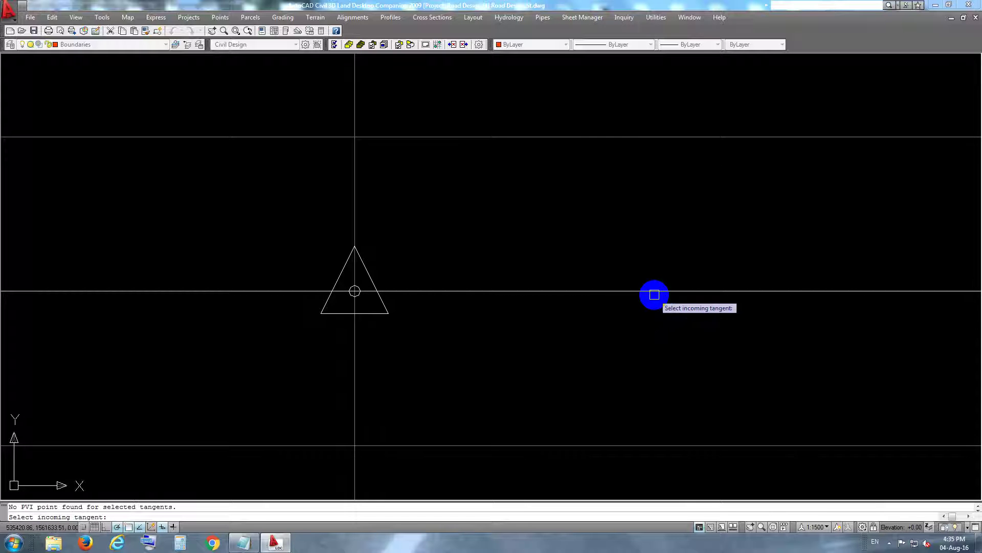
Repeat the 50 m curve request at the next PVI, again reporting no PVI found
scroll(348, 290, up, 3)
scroll(309, 269, up, 5)
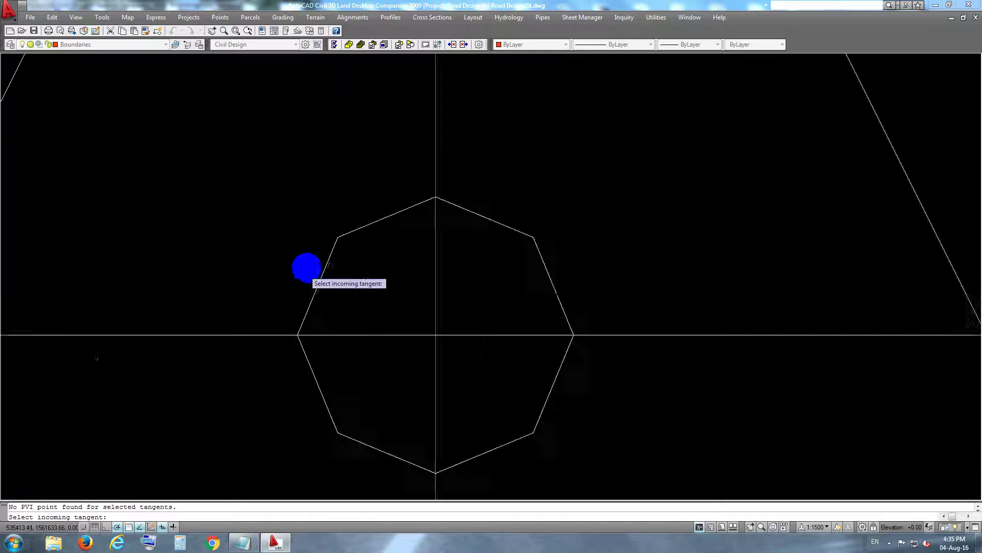
scroll(316, 261, up, 2)
scroll(343, 287, down, 3)
scroll(373, 327, down, 3)
scroll(385, 350, down, 3)
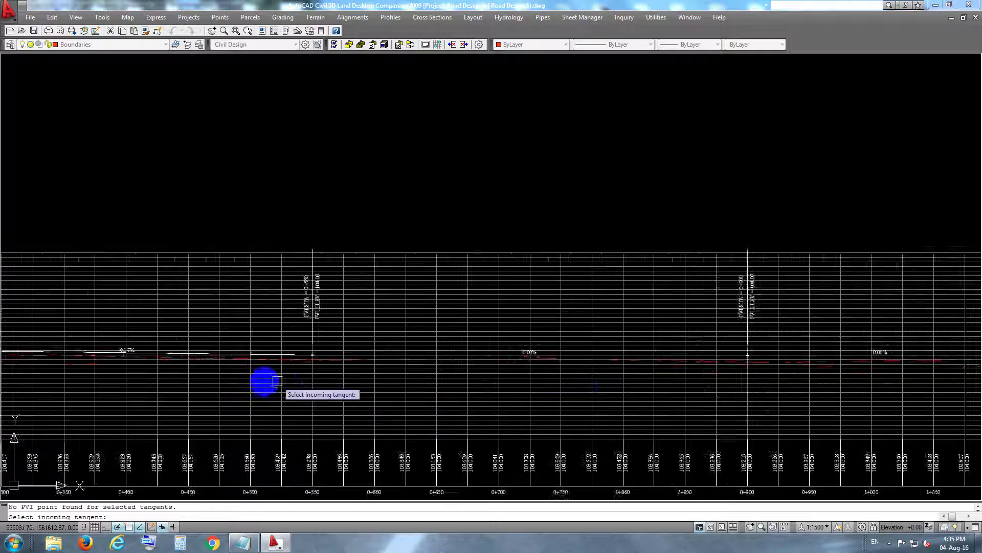
scroll(317, 355, up, 3)
scroll(307, 351, up, 3)
scroll(343, 357, up, 3)
scroll(344, 357, up, 4)
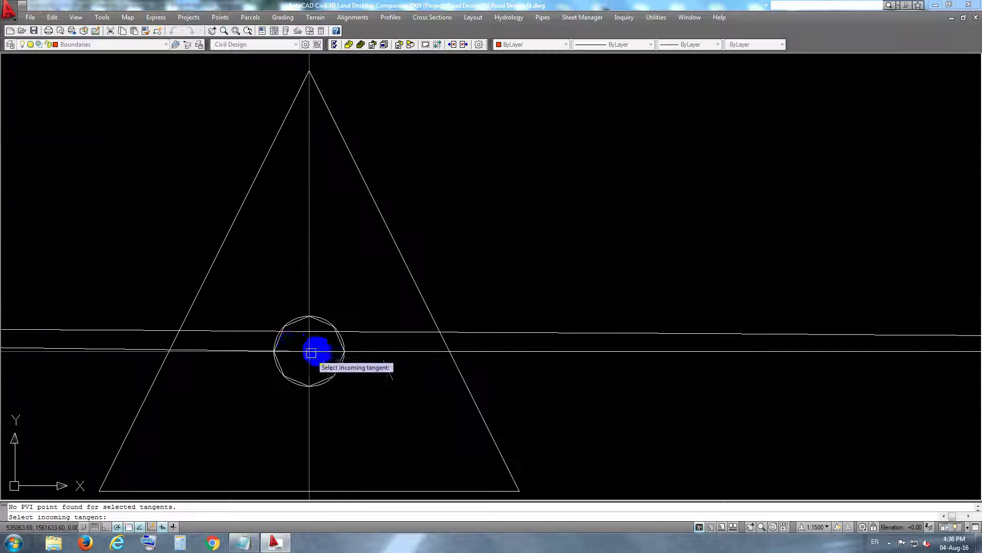
scroll(311, 323, down, 2)
scroll(318, 318, down, 3)
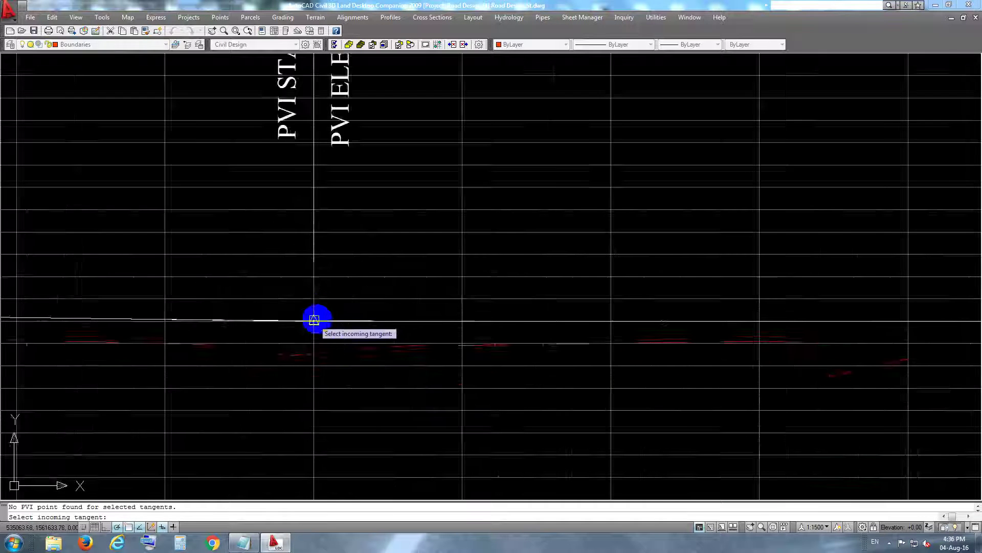
scroll(651, 318, down, 2)
scroll(604, 320, up, 2)
scroll(604, 320, up, 4)
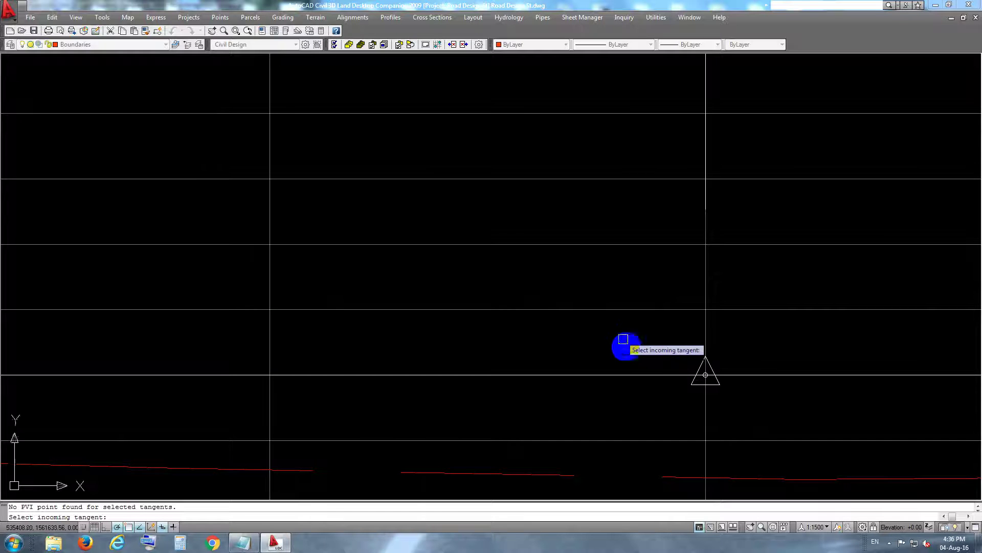
scroll(622, 344, up, 2)
scroll(658, 386, up, 2)
scroll(709, 395, up, 2)
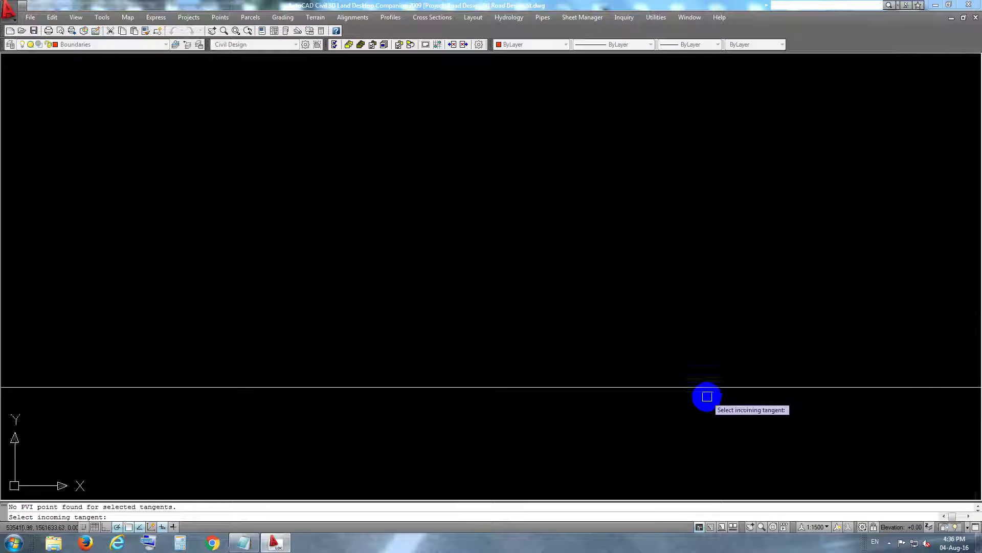
scroll(701, 386, up, 1)
scroll(688, 368, up, 1)
click(686, 371)
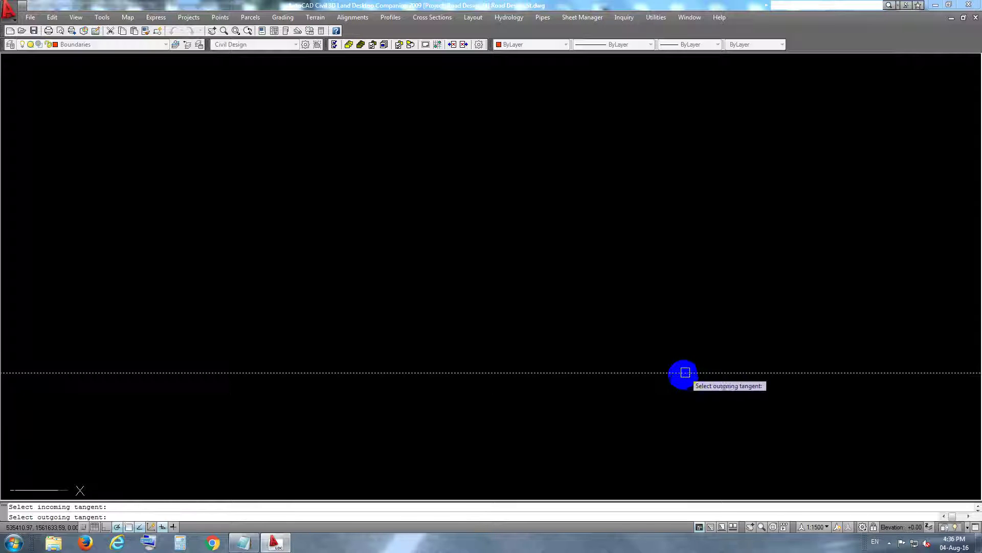
scroll(685, 373, down, 8)
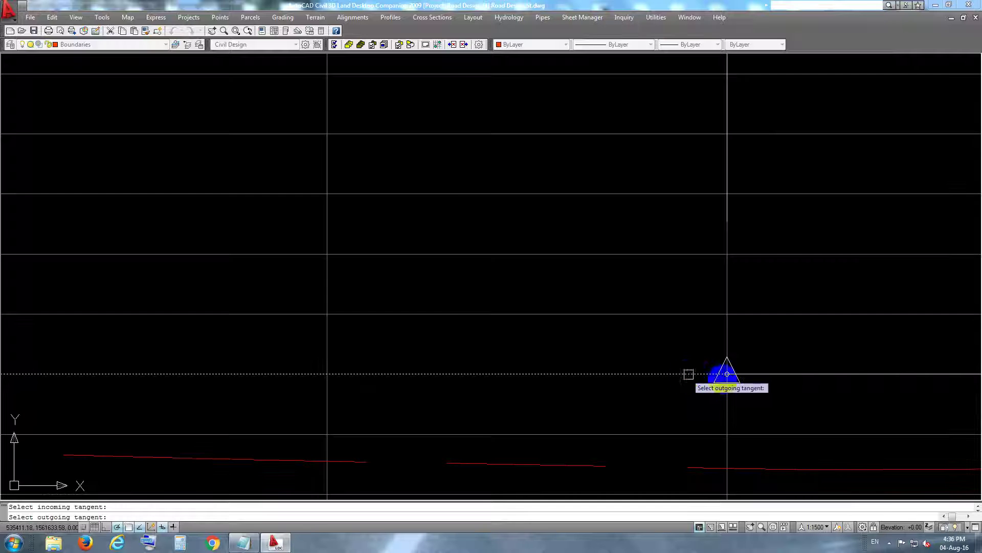
scroll(727, 371, up, 5)
scroll(666, 370, up, 4)
scroll(640, 372, up, 5)
scroll(624, 373, up, 5)
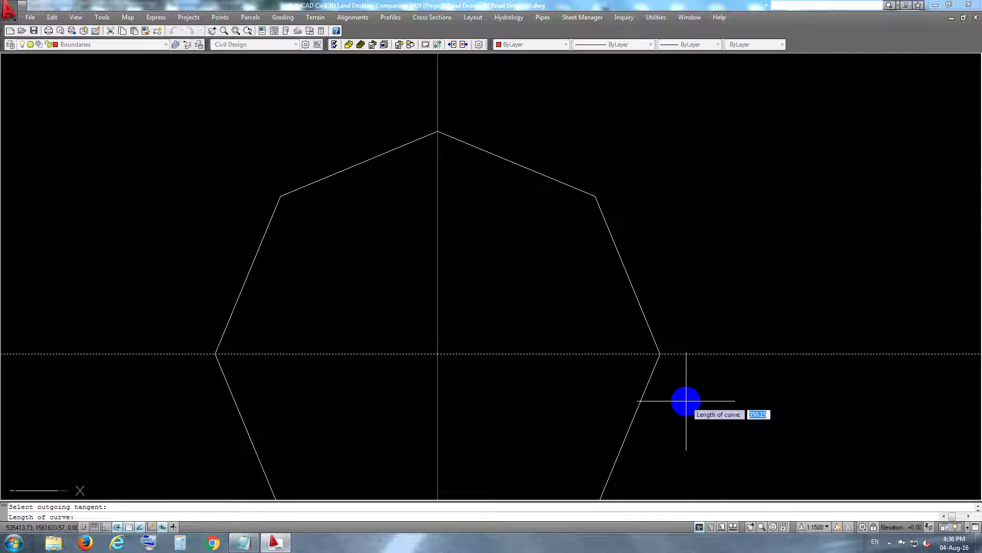
key(Return)
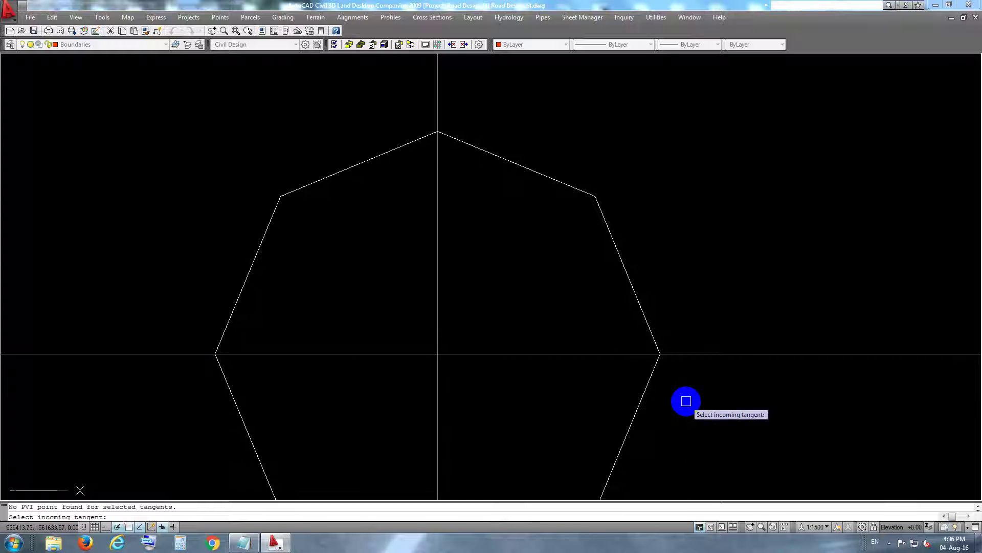
End the vertical curve command and zoom to the drawing extents
key(Return)
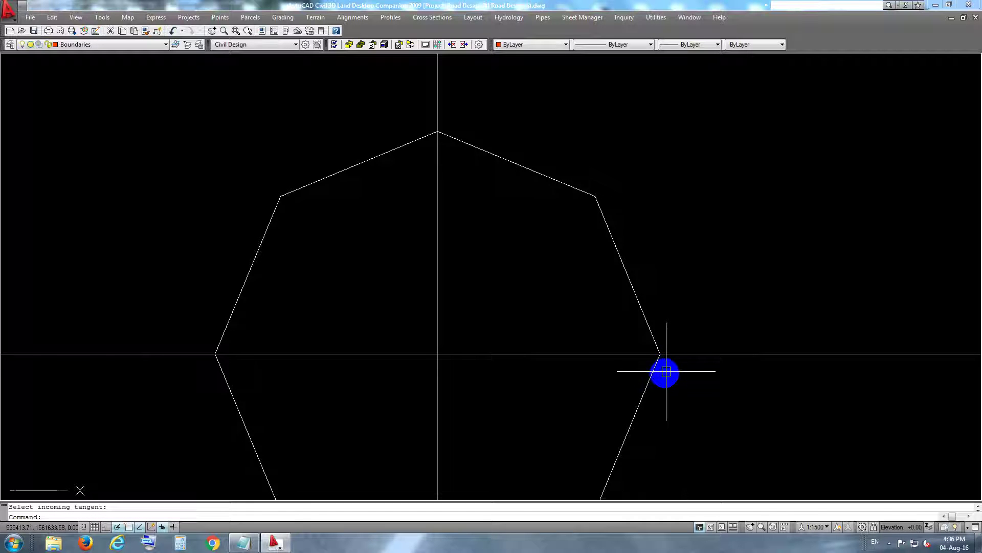
key(Return)
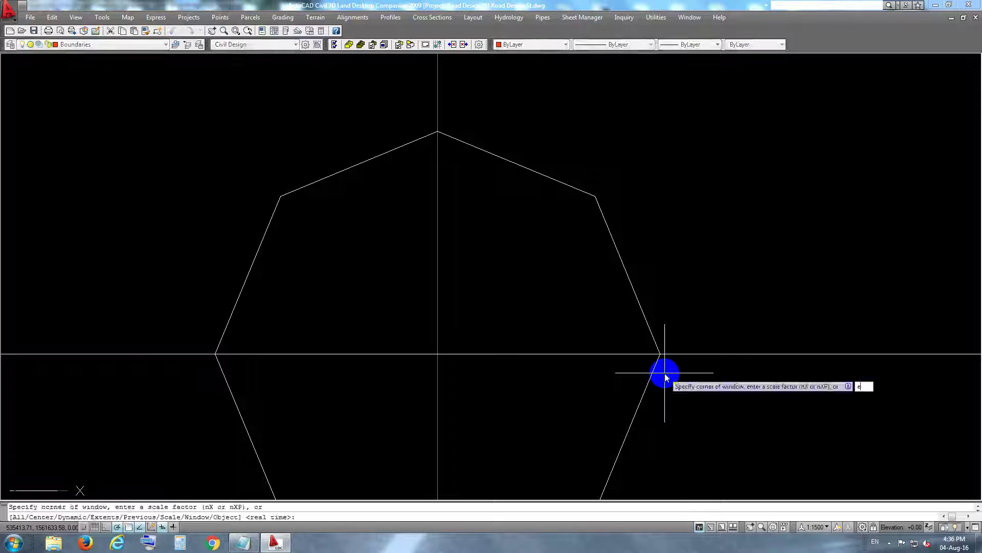
text(e)
key(Return)
Pan the small profile to the centre and zoom in around the PVI triangle
middle_drag(842, 316, 652, 305)
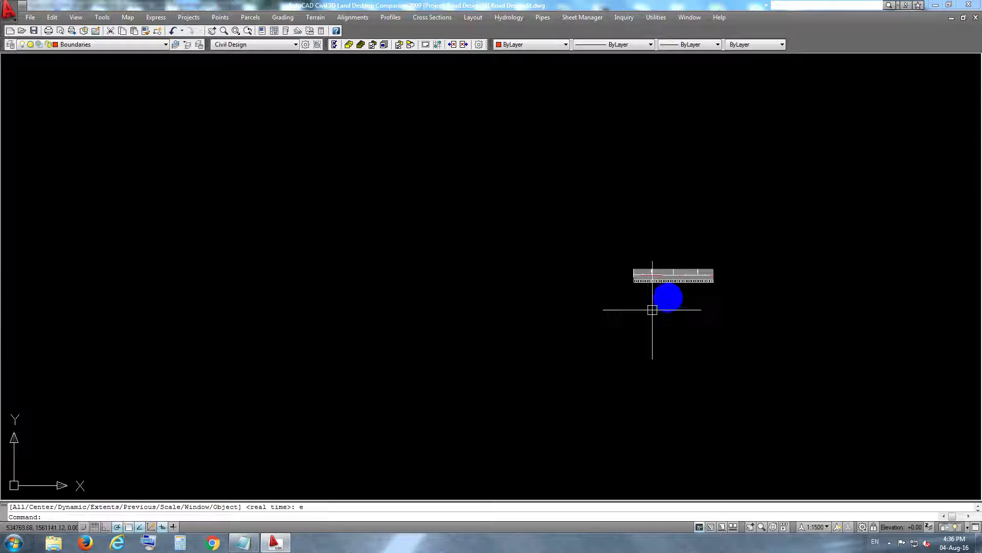
scroll(742, 240, up, 3)
scroll(696, 231, up, 4)
scroll(704, 253, up, 1)
scroll(704, 252, up, 3)
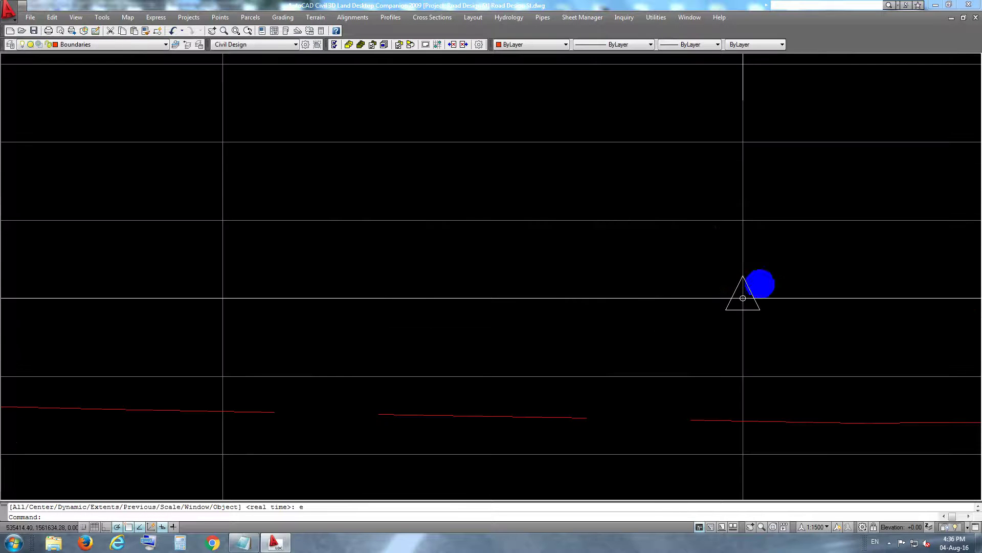
scroll(698, 281, up, 3)
scroll(711, 332, up, 2)
scroll(660, 327, up, 2)
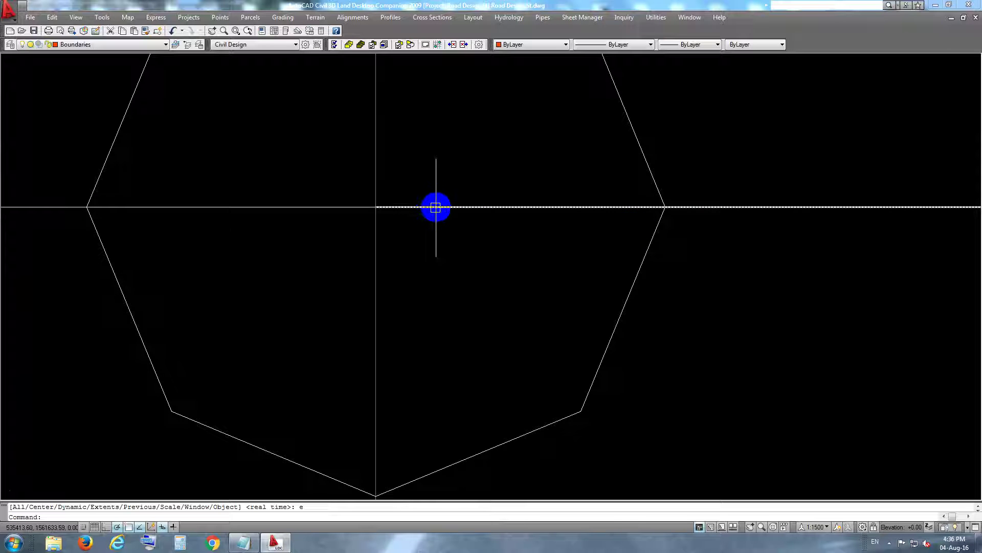
scroll(450, 209, down, 4)
scroll(457, 205, down, 4)
scroll(455, 208, down, 3)
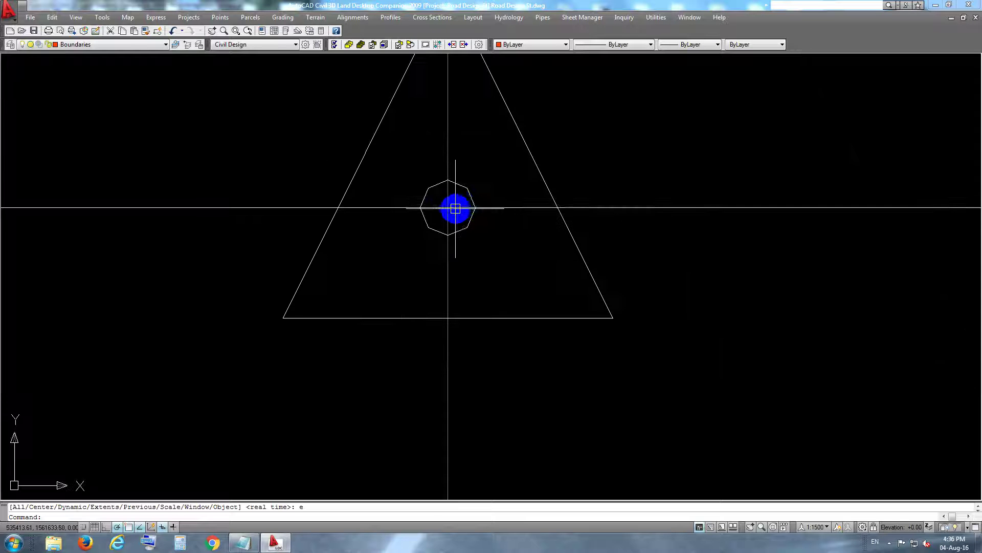
click(391, 18)
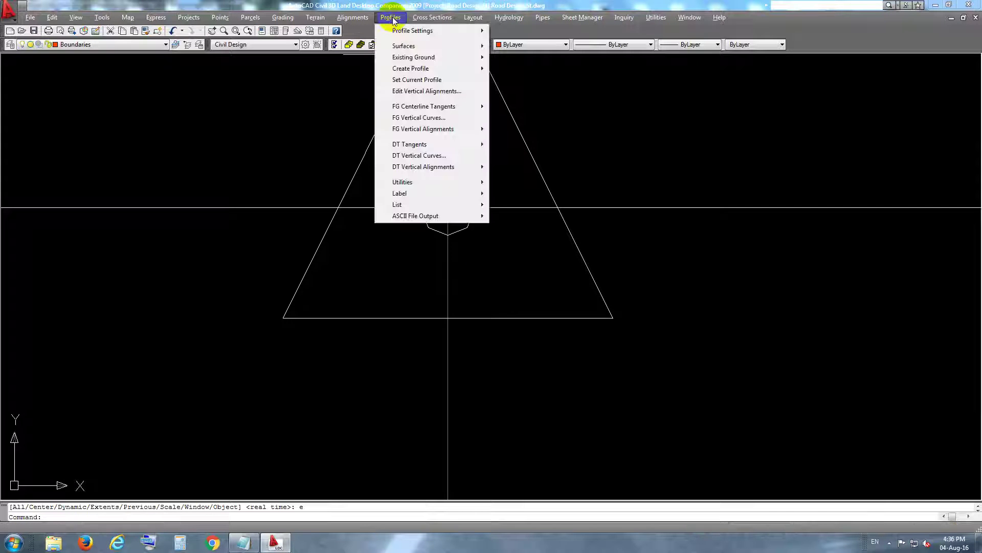
click(433, 118)
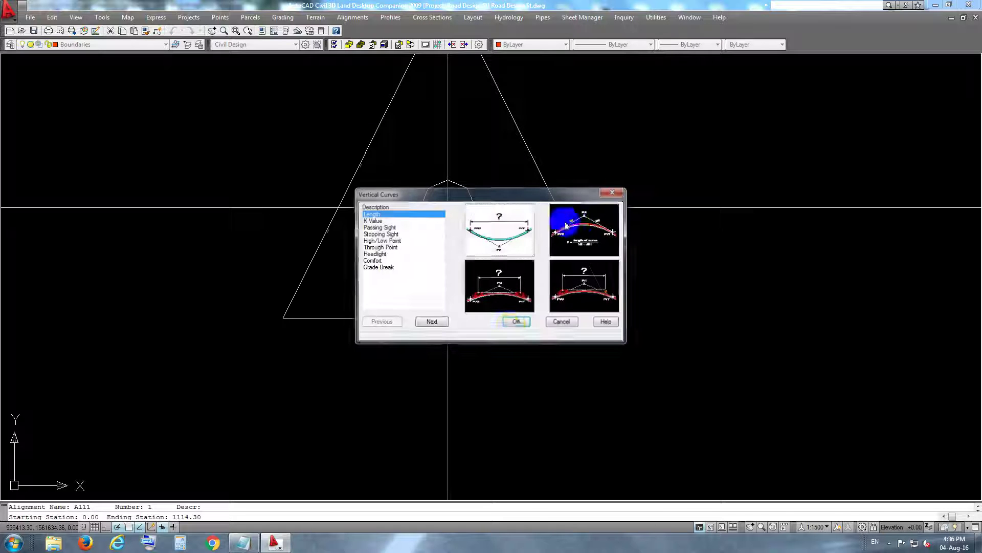
click(514, 323)
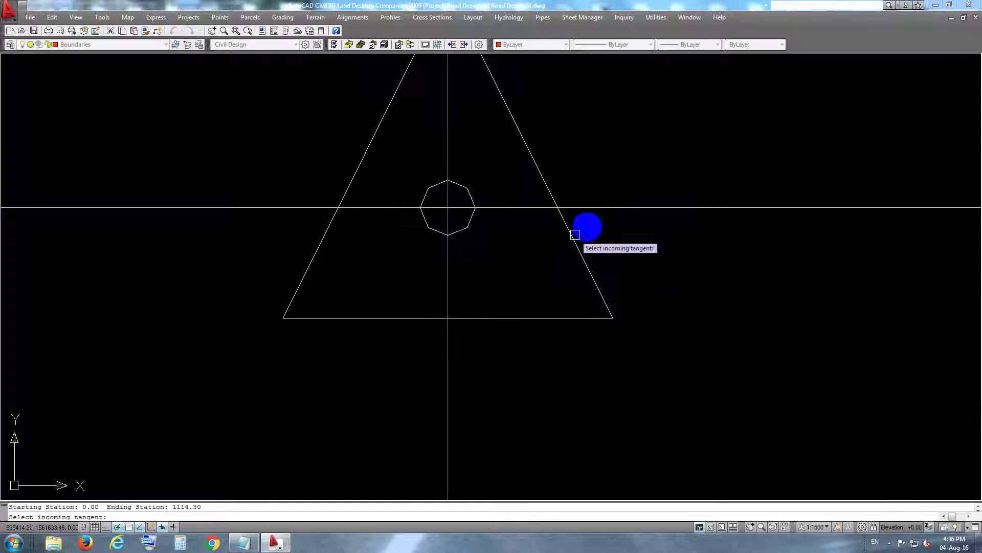
scroll(504, 207, up, 5)
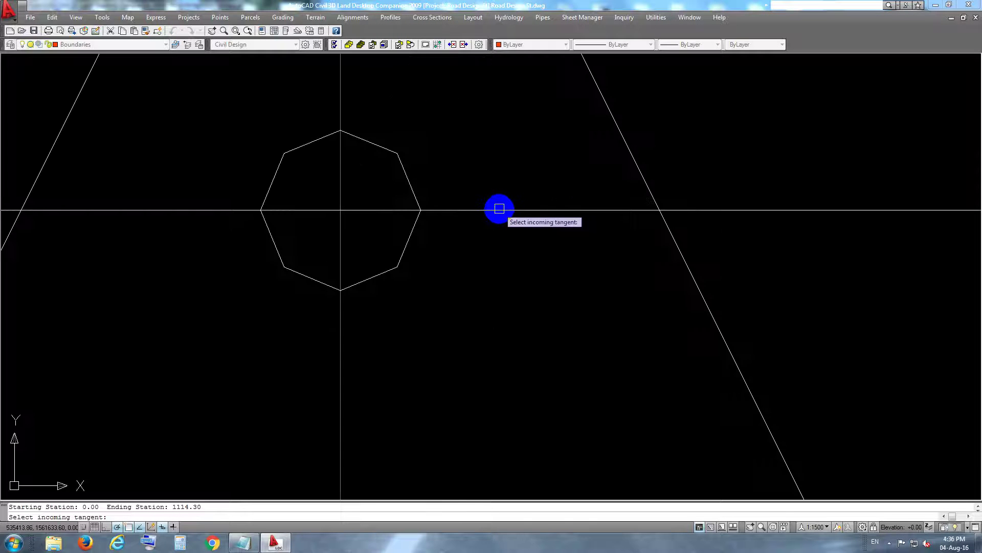
click(499, 210)
scroll(499, 211, down, 5)
text(50)
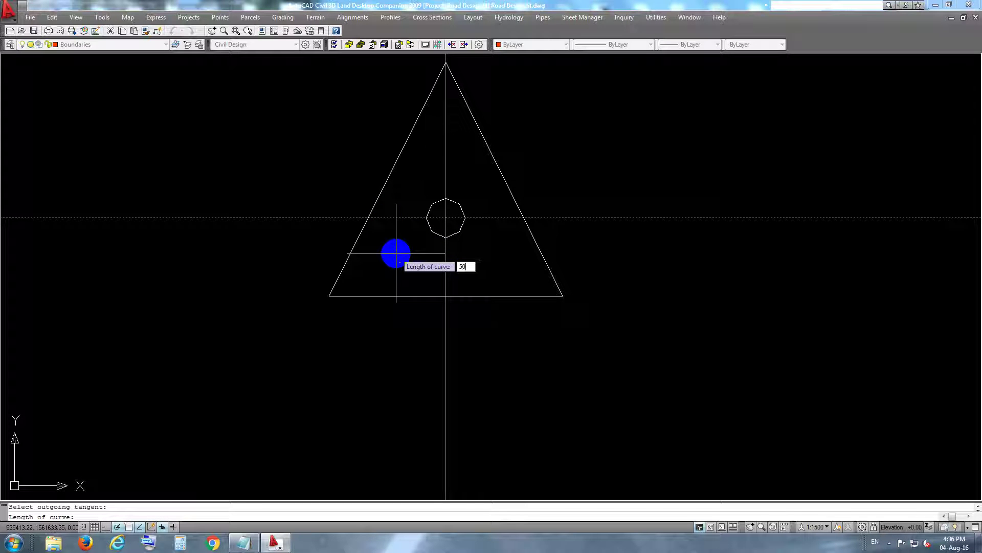
key(Return)
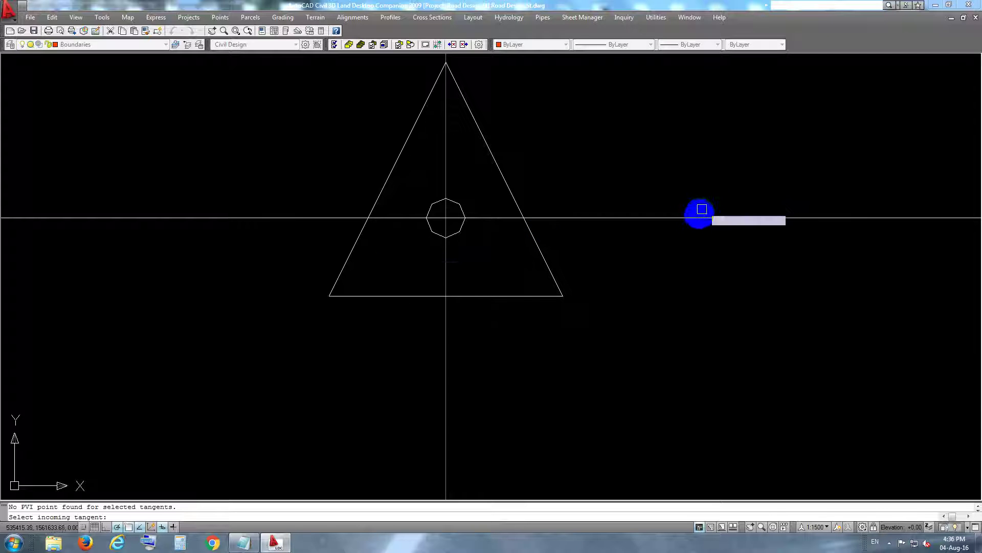
click(698, 216)
text(50)
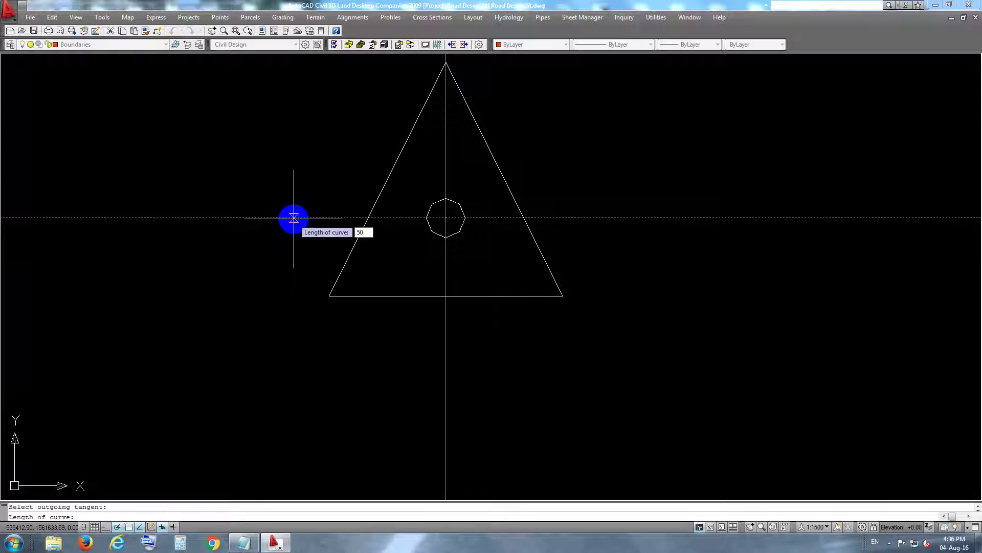
key(Return)
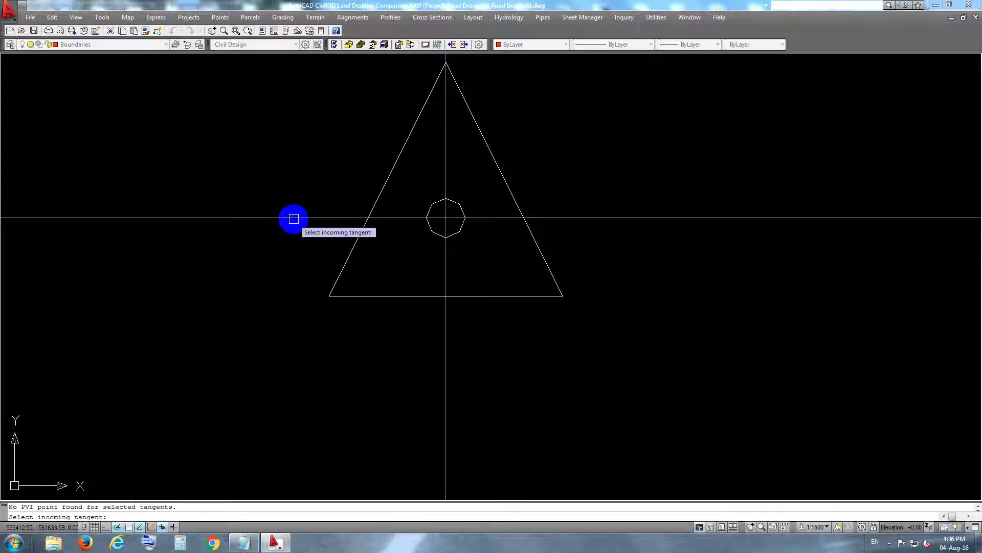
scroll(412, 189, down, 10)
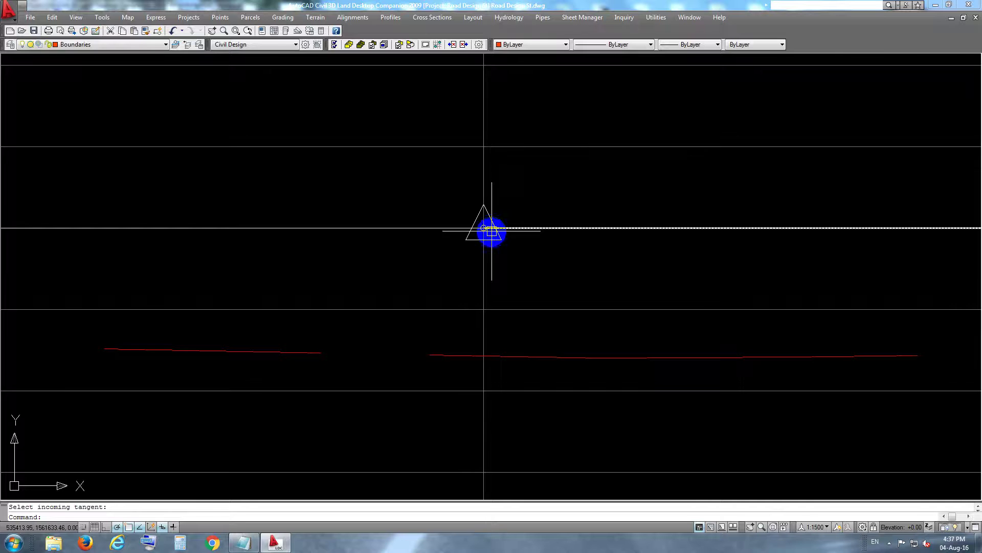
scroll(491, 228, down, 5)
scroll(453, 223, down, 5)
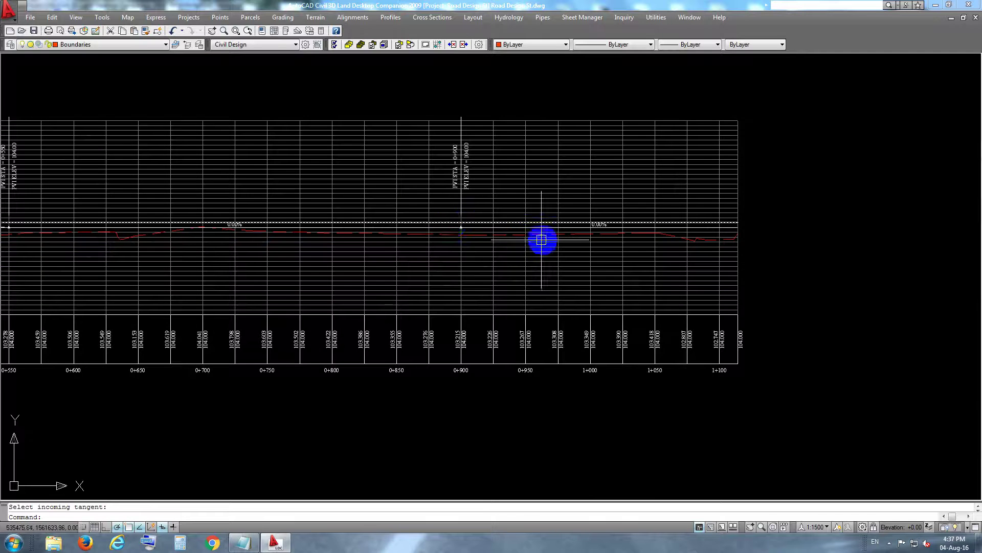
scroll(542, 239, up, 4)
scroll(456, 221, up, 3)
scroll(822, 223, up, 2)
scroll(851, 222, up, 2)
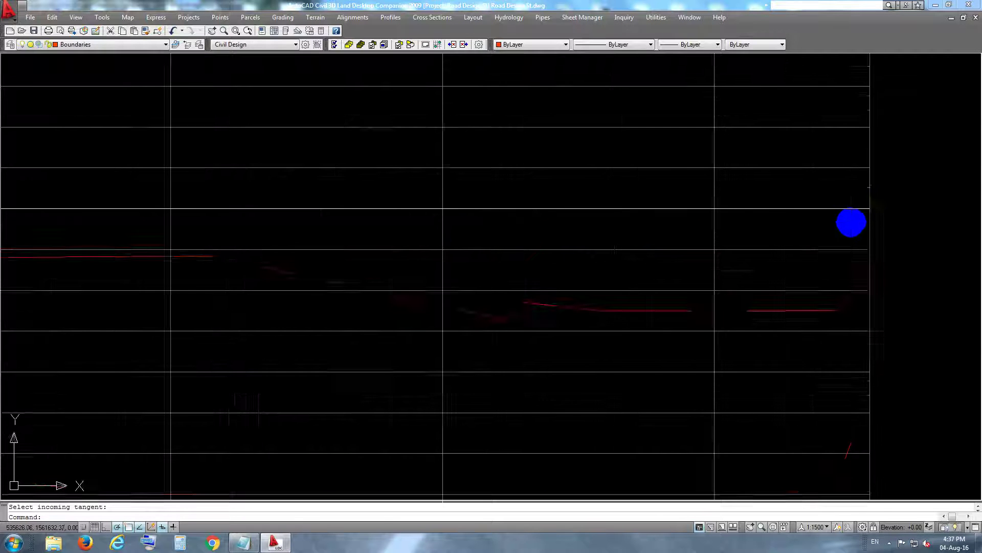
scroll(851, 222, up, 2)
scroll(834, 215, down, 4)
scroll(620, 241, down, 3)
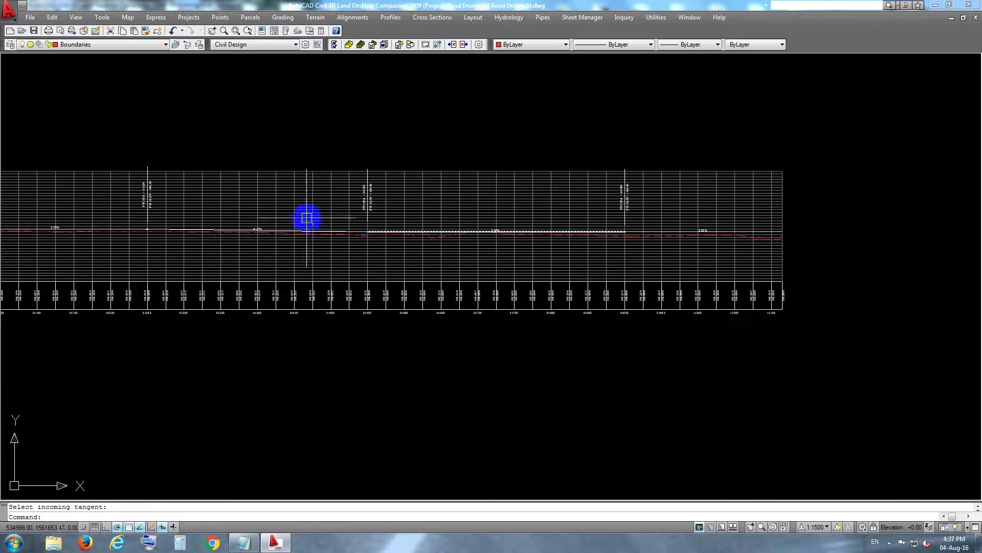
scroll(306, 218, up, 3)
scroll(421, 246, up, 2)
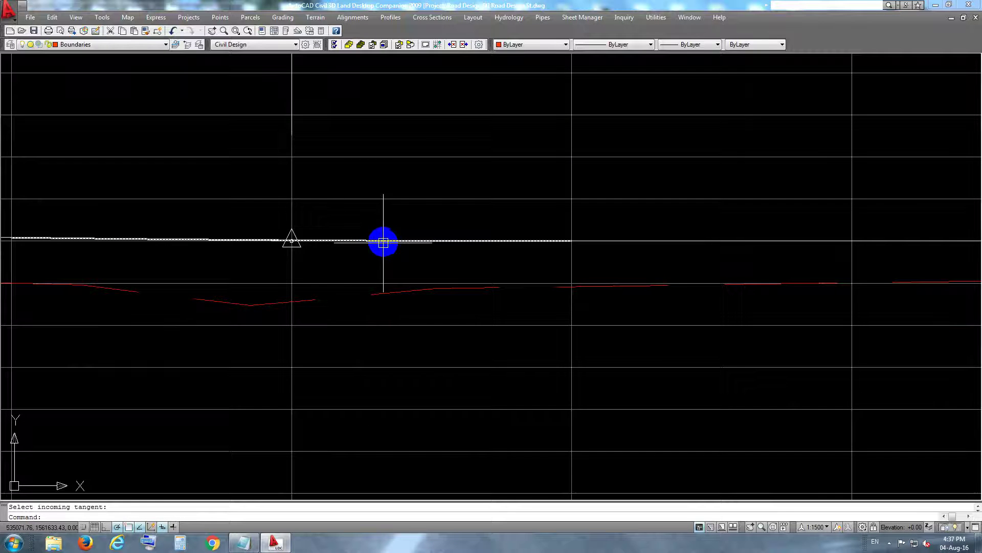
scroll(359, 241, down, 1)
scroll(359, 231, up, 2)
scroll(358, 231, up, 2)
scroll(360, 233, down, 4)
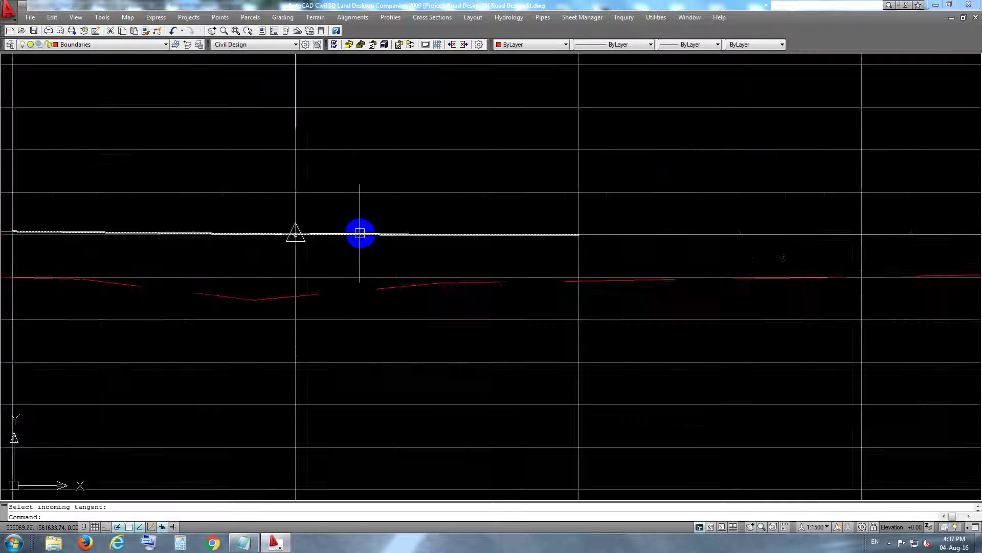
scroll(360, 232, down, 3)
scroll(566, 231, up, 4)
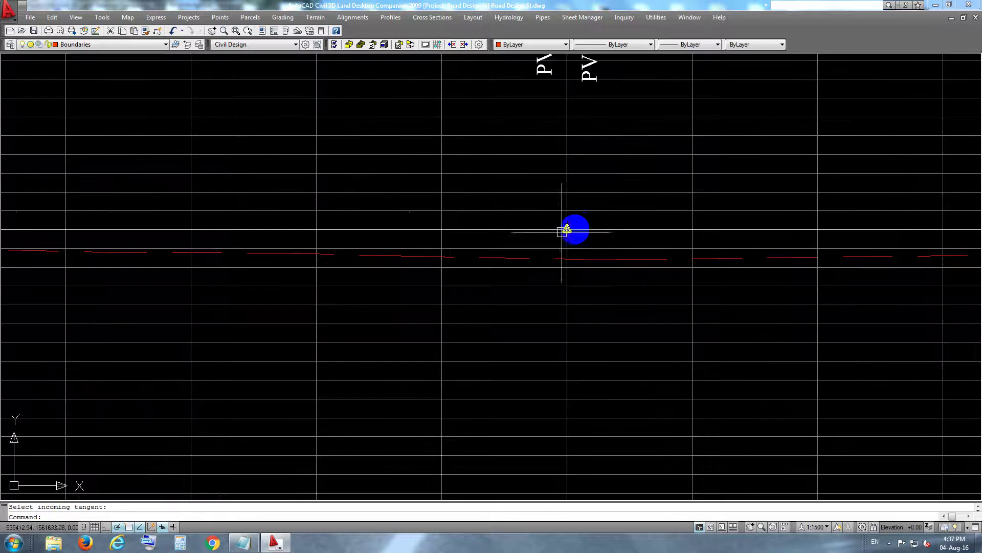
scroll(584, 226, up, 1)
scroll(502, 228, up, 2)
scroll(460, 246, up, 2)
scroll(526, 232, up, 2)
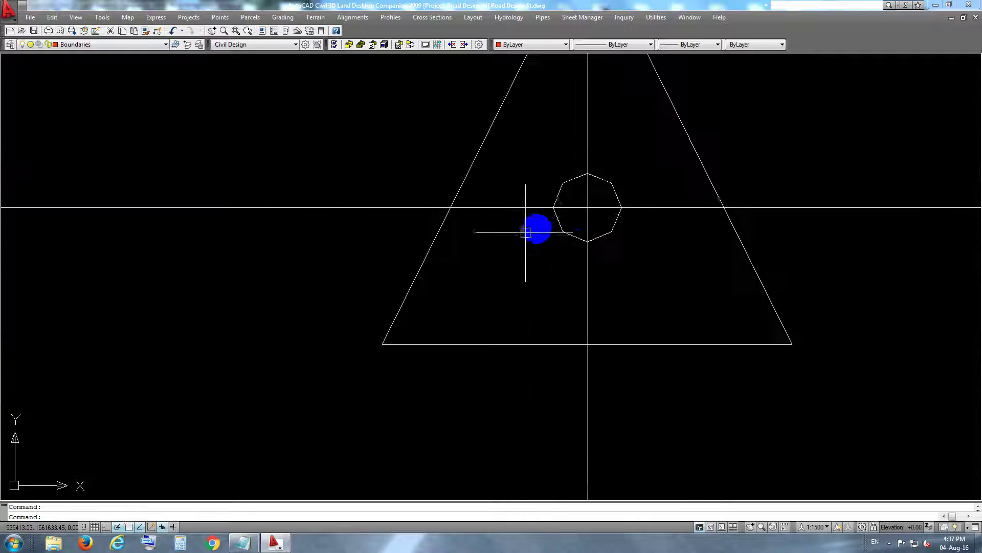
Stretch the tangent's endpoint grip at the PVI to a new point
click(587, 207)
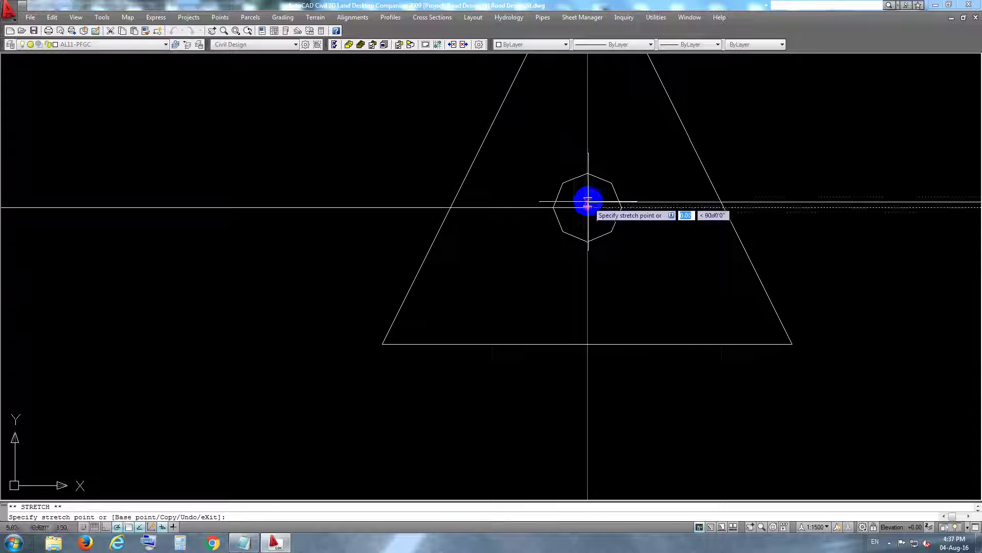
scroll(587, 208, up, 4)
scroll(587, 199, up, 2)
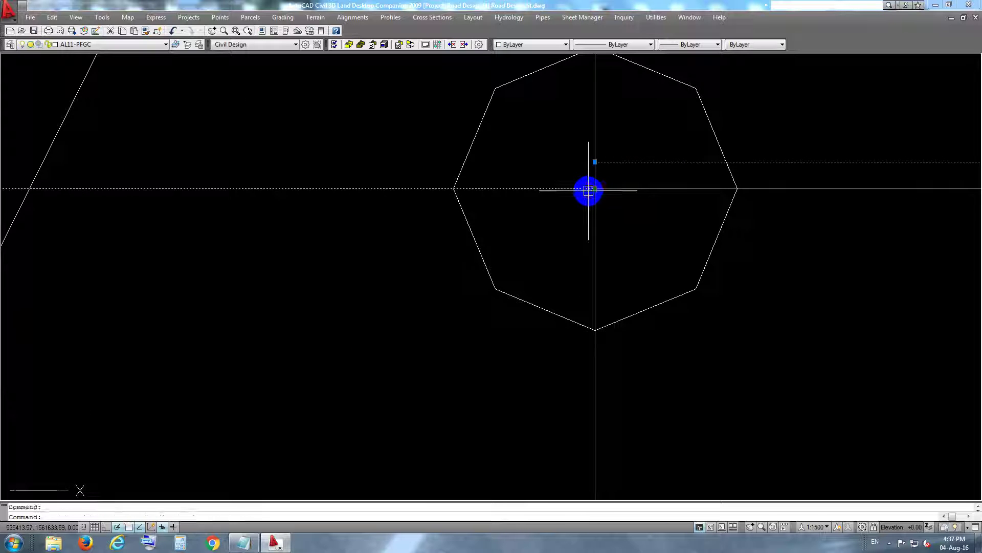
click(595, 162)
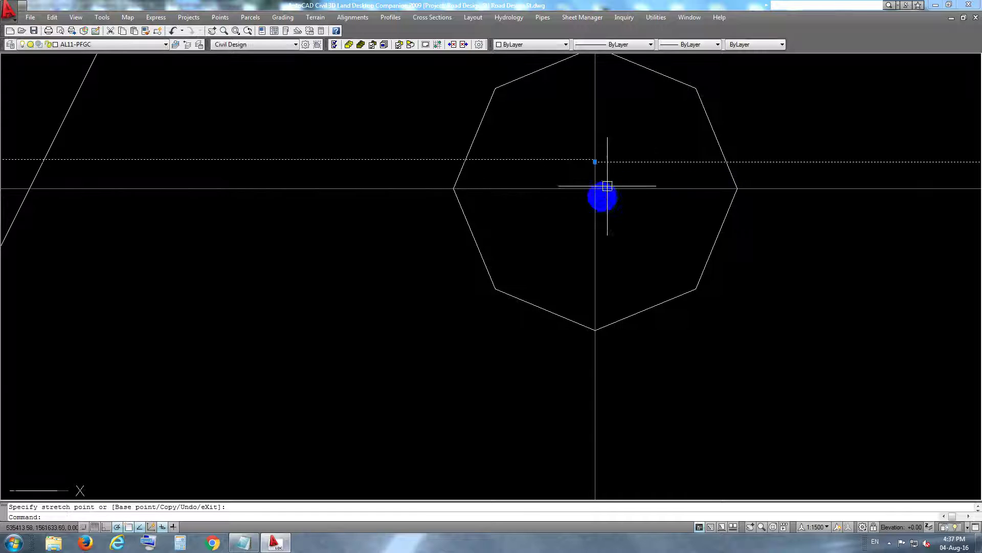
scroll(583, 164, up, 2)
scroll(605, 153, up, 1)
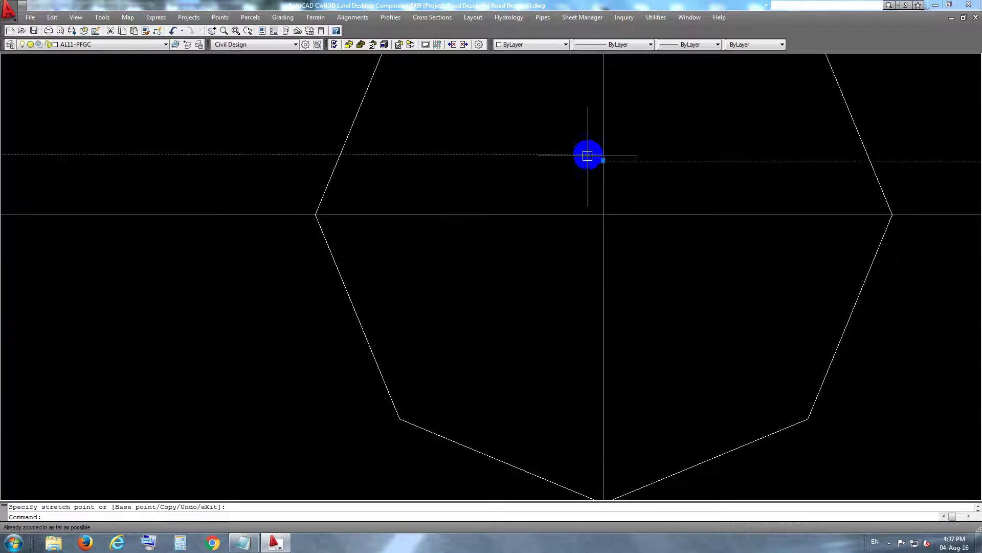
click(600, 156)
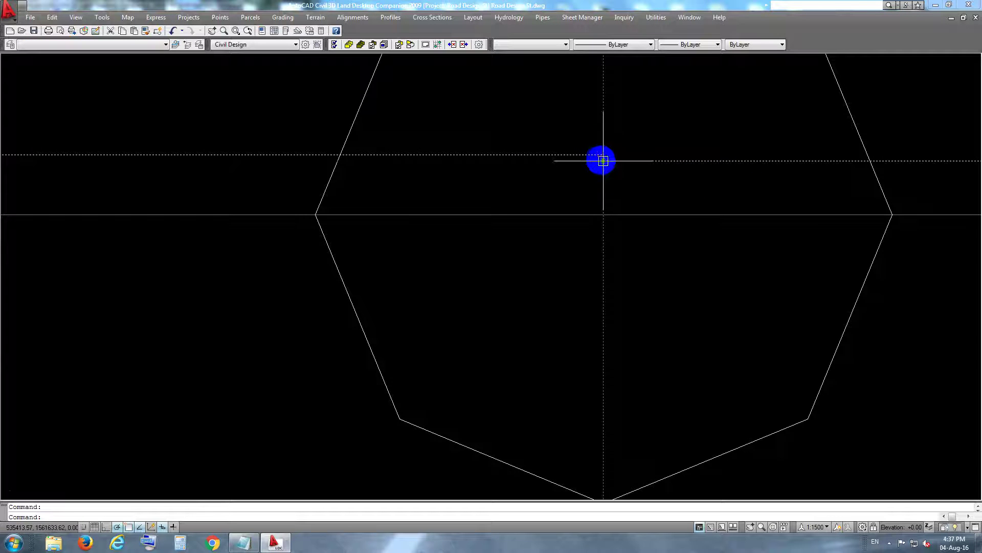
Start a second stretch of the same endpoint, cancel it with Esc, and zoom out
click(603, 160)
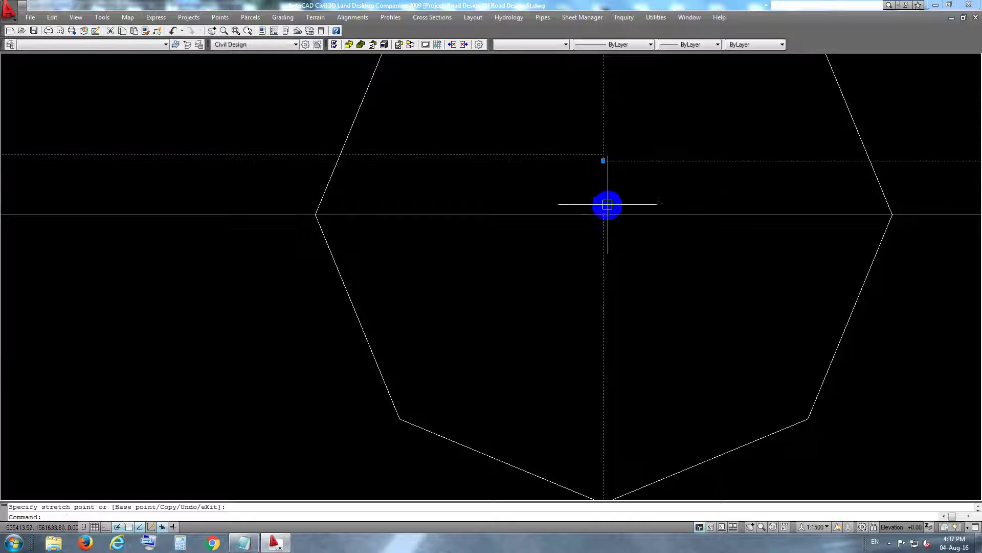
scroll(599, 154, up, 1)
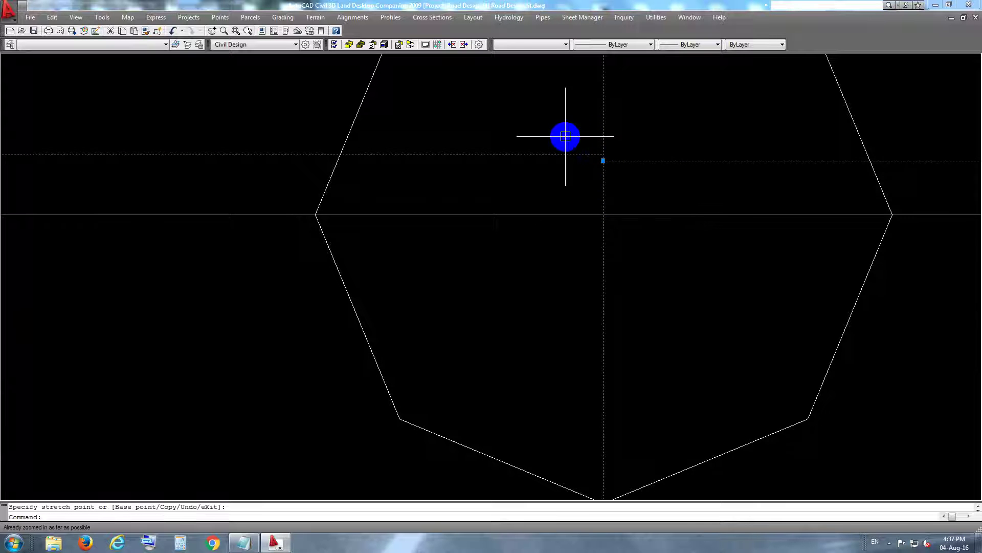
key(Escape)
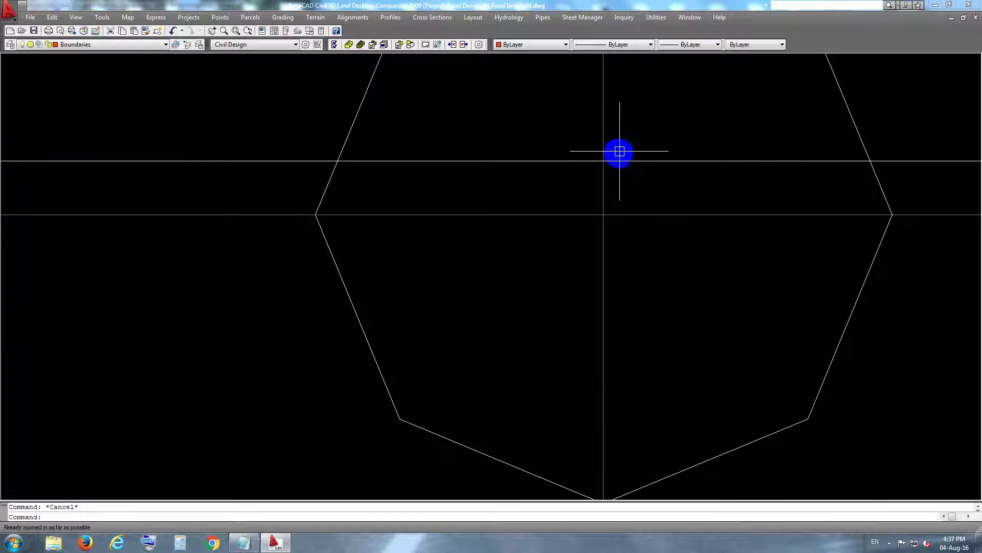
scroll(614, 159, down, 6)
scroll(594, 189, down, 7)
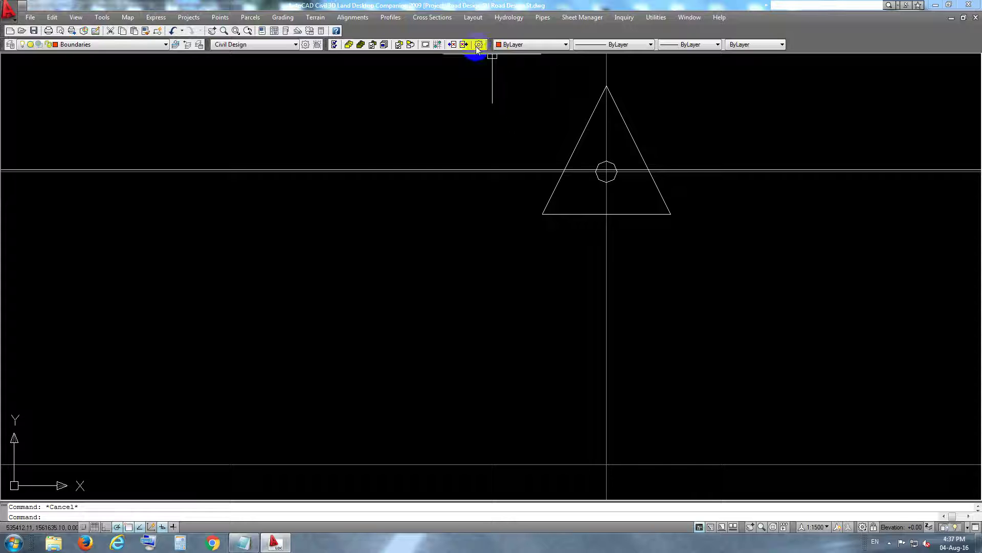
Add a 50 m FG vertical curve by length between the incoming and outgoing tangents
click(396, 21)
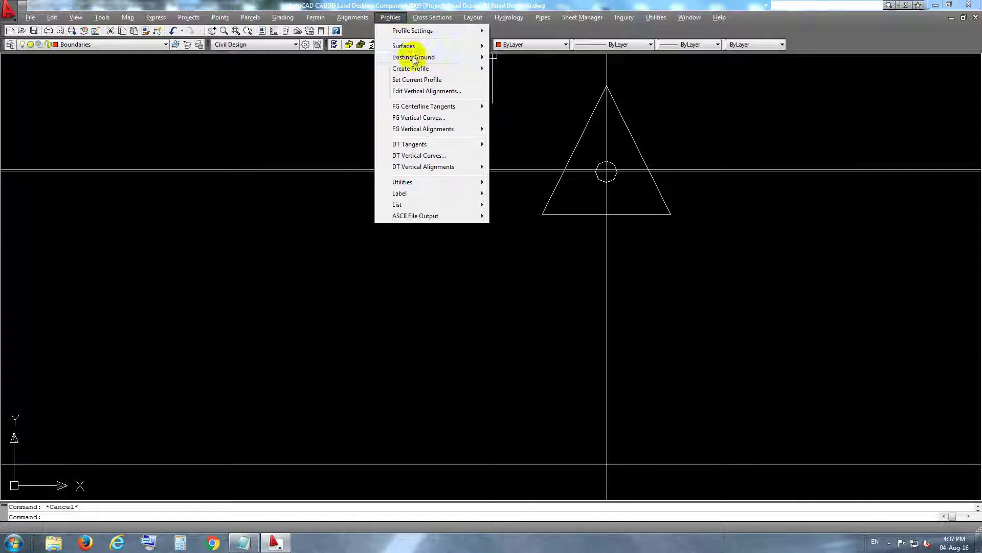
mouse_move(423, 128)
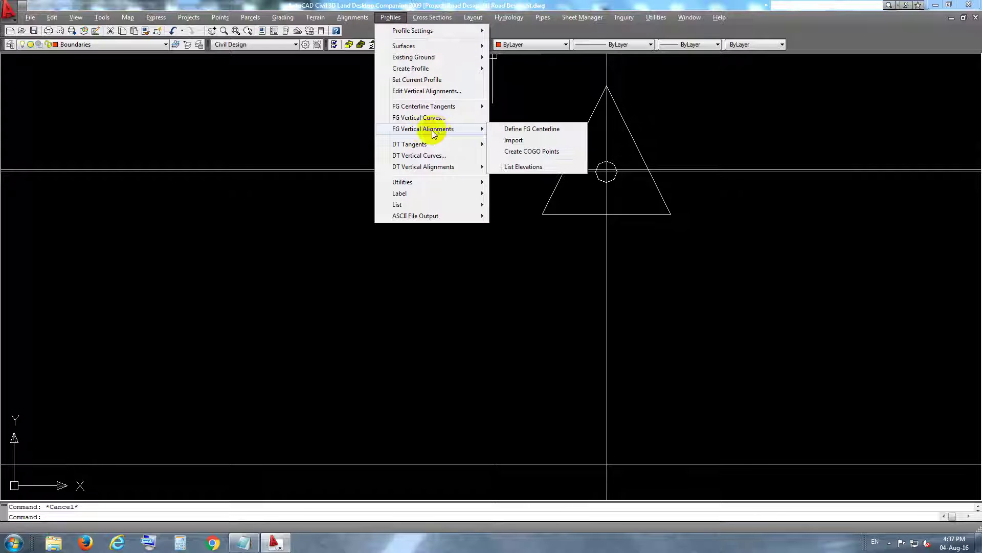
click(435, 119)
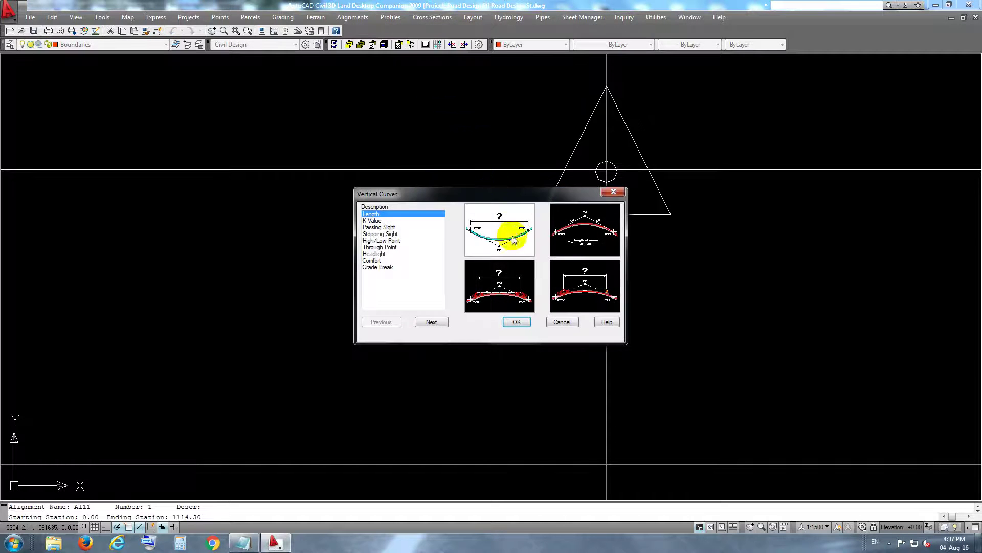
click(517, 322)
scroll(619, 184, up, 4)
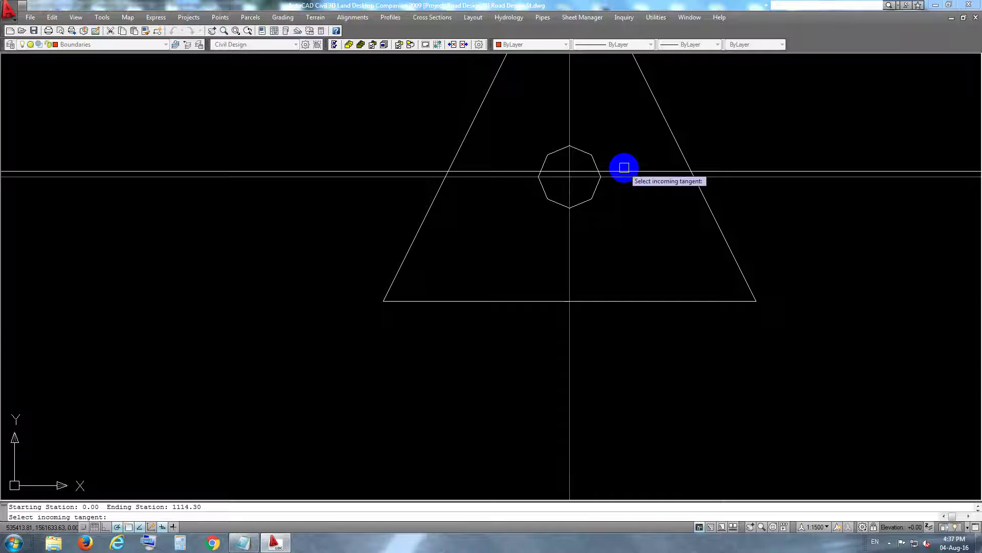
scroll(625, 169, up, 4)
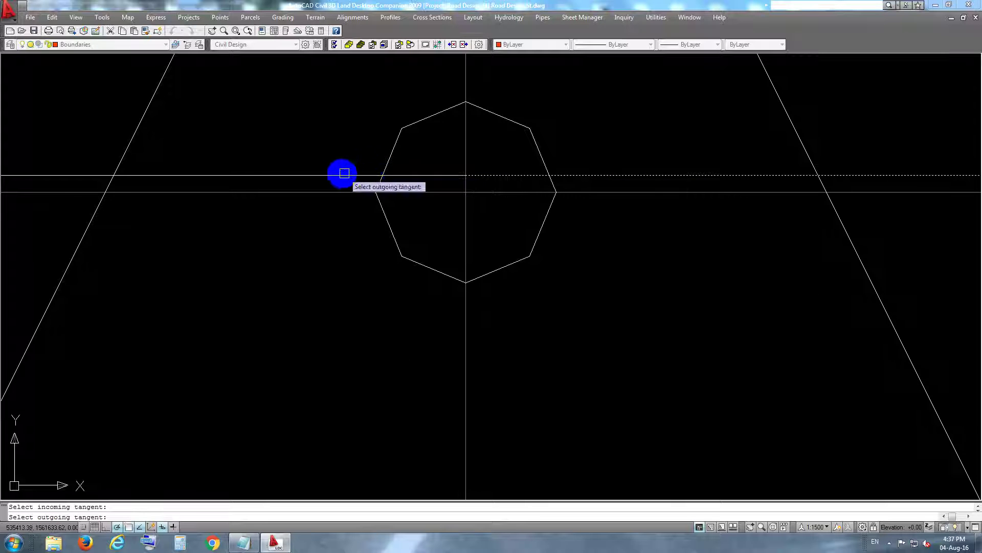
scroll(367, 176, down, 5)
text(50)
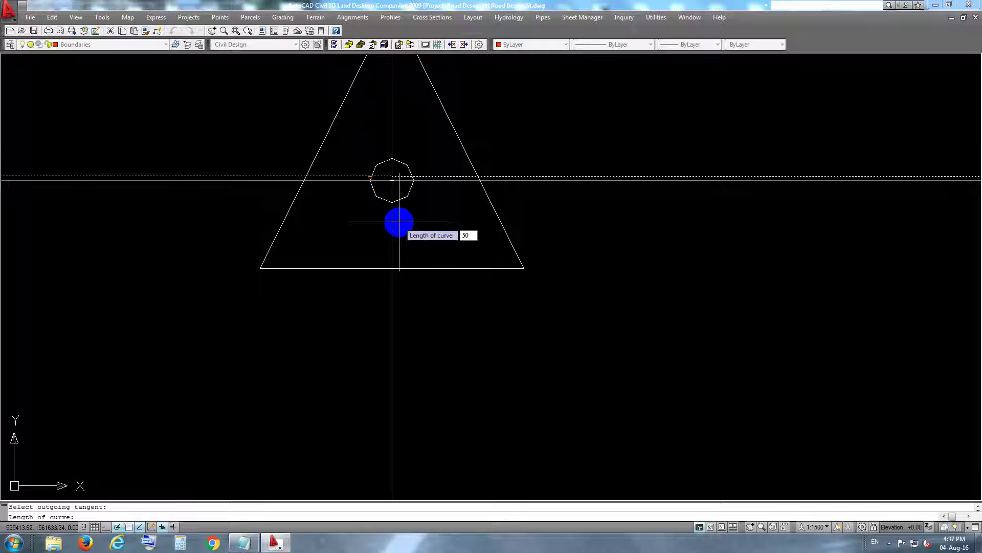
key(Return)
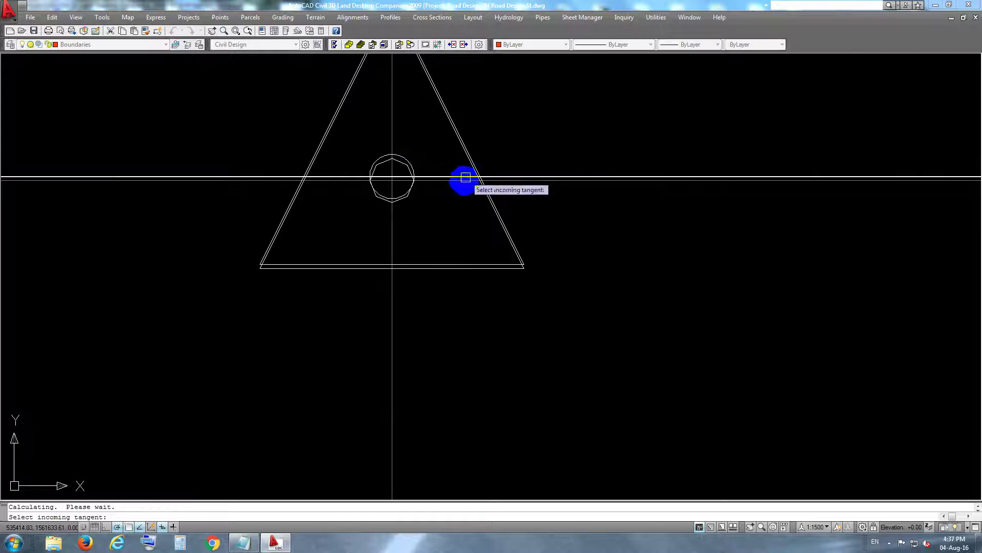
Review the curves at PVIs 0+250 and 0+550, then end the vertical curve command
scroll(466, 177, down, 3)
scroll(485, 193, down, 8)
scroll(517, 213, down, 3)
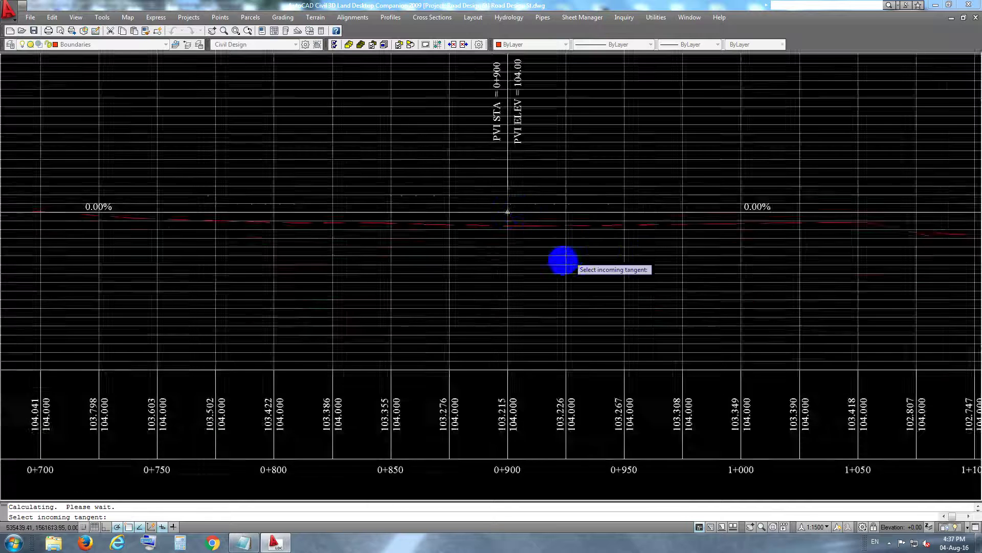
scroll(563, 261, down, 5)
scroll(340, 237, up, 5)
scroll(388, 245, up, 3)
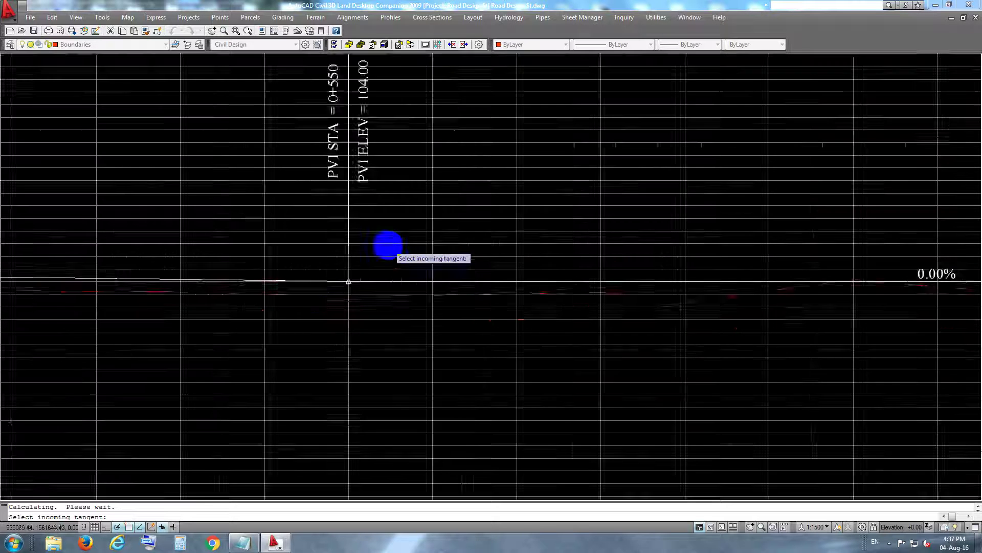
scroll(388, 246, up, 6)
scroll(321, 285, up, 6)
scroll(353, 334, up, 5)
scroll(358, 345, up, 1)
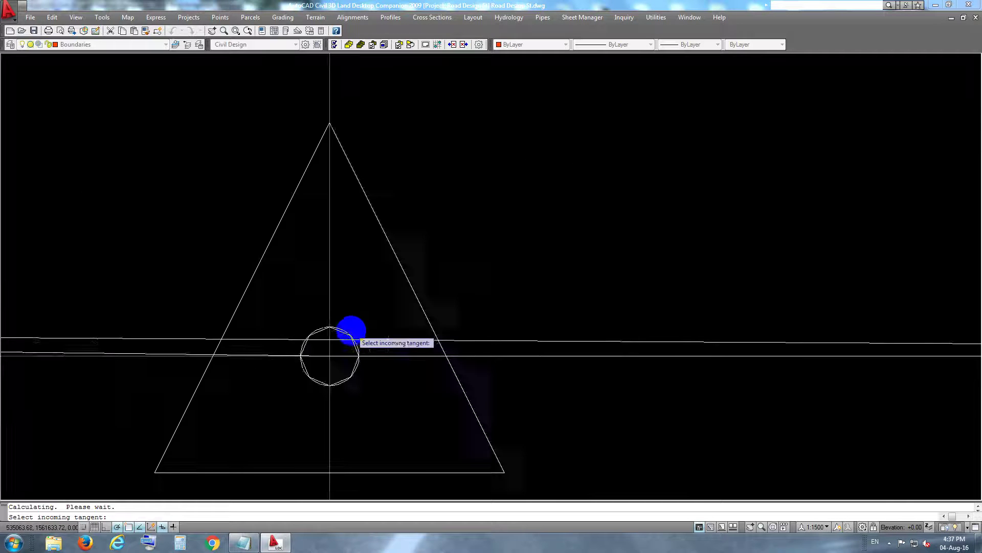
scroll(352, 330, down, 6)
scroll(354, 329, down, 3)
scroll(266, 323, down, 2)
scroll(276, 332, up, 2)
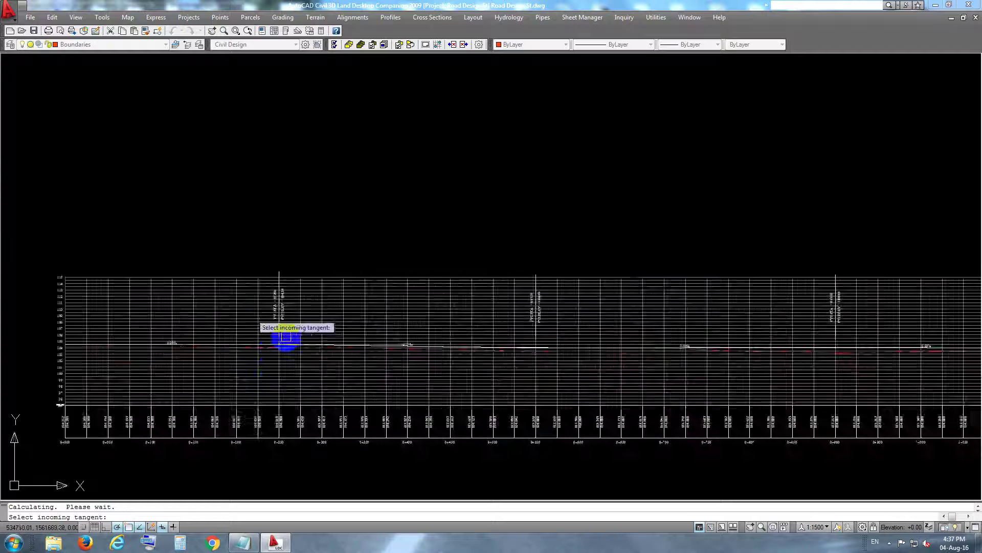
scroll(285, 337, up, 4)
scroll(266, 351, up, 3)
scroll(250, 357, up, 2)
scroll(230, 373, up, 2)
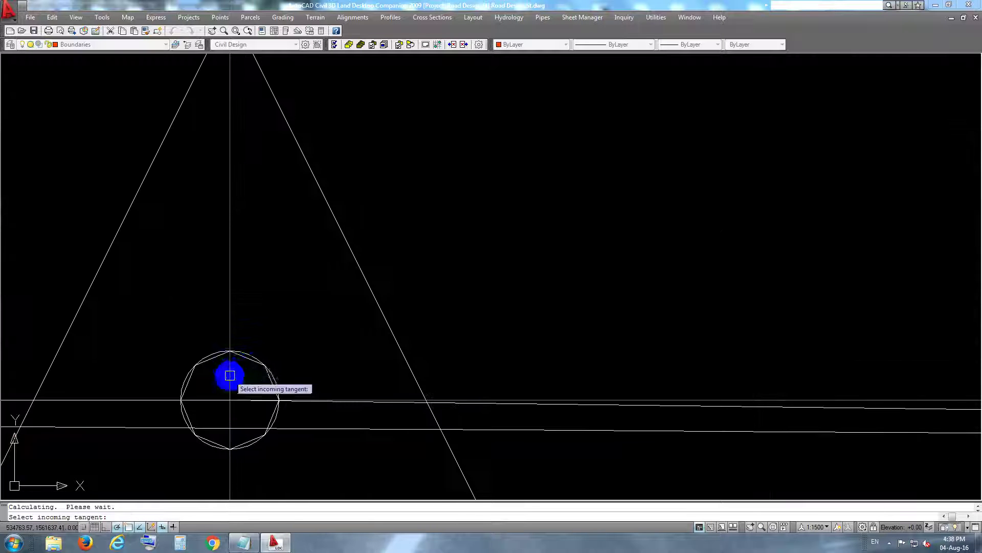
scroll(241, 354, down, 3)
scroll(292, 313, down, 4)
scroll(312, 289, down, 3)
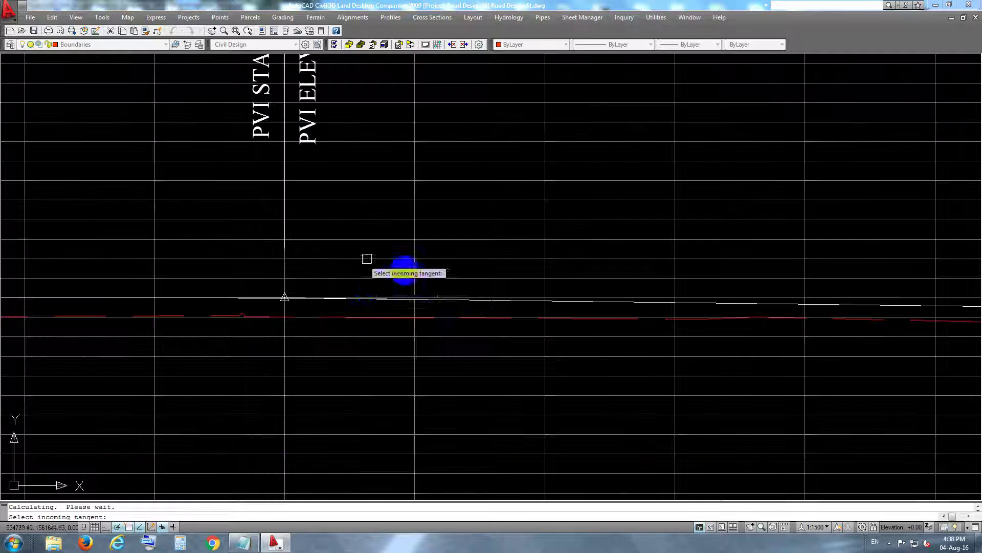
scroll(404, 282, down, 3)
click(409, 284)
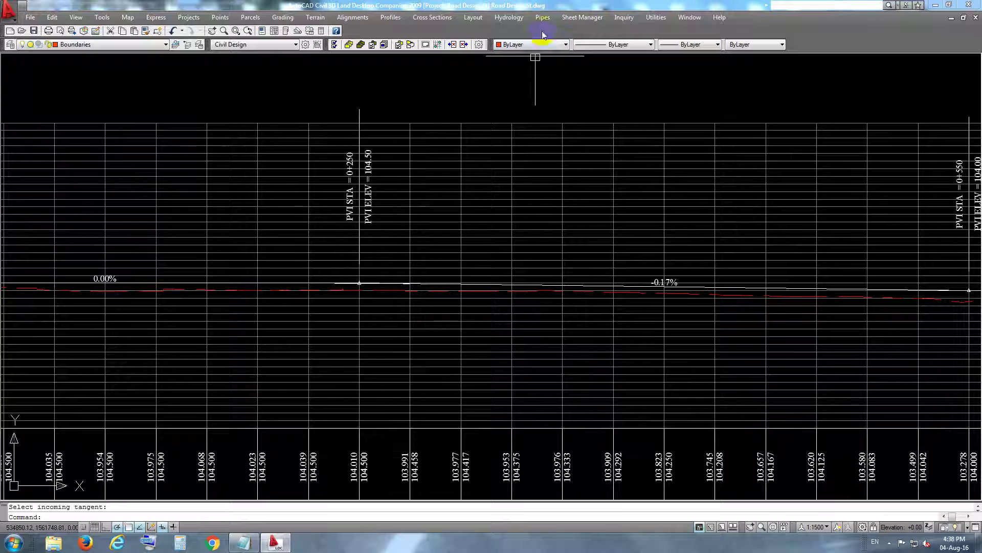
Define the FG centerline from the window-selected road line, finding 6 CL PVIs
click(391, 17)
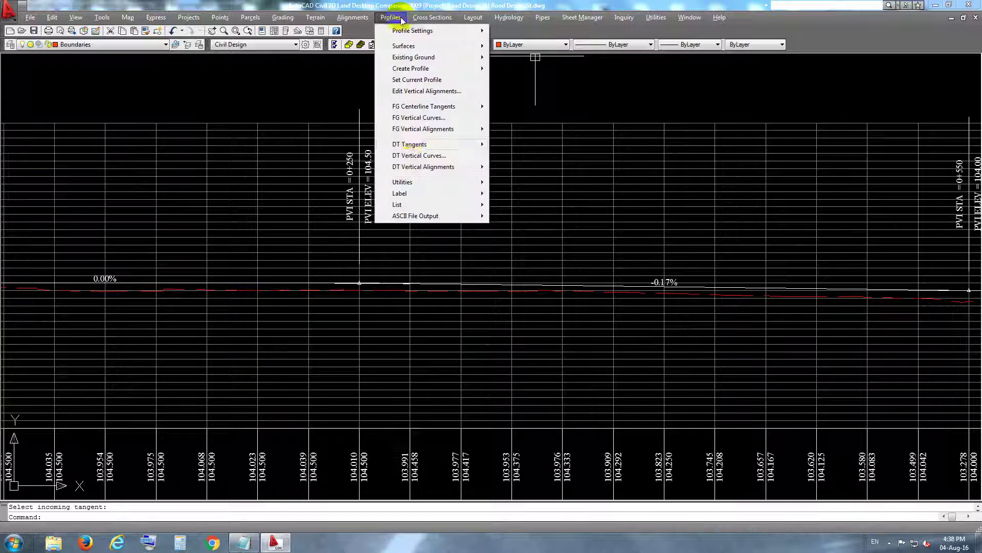
mouse_move(423, 128)
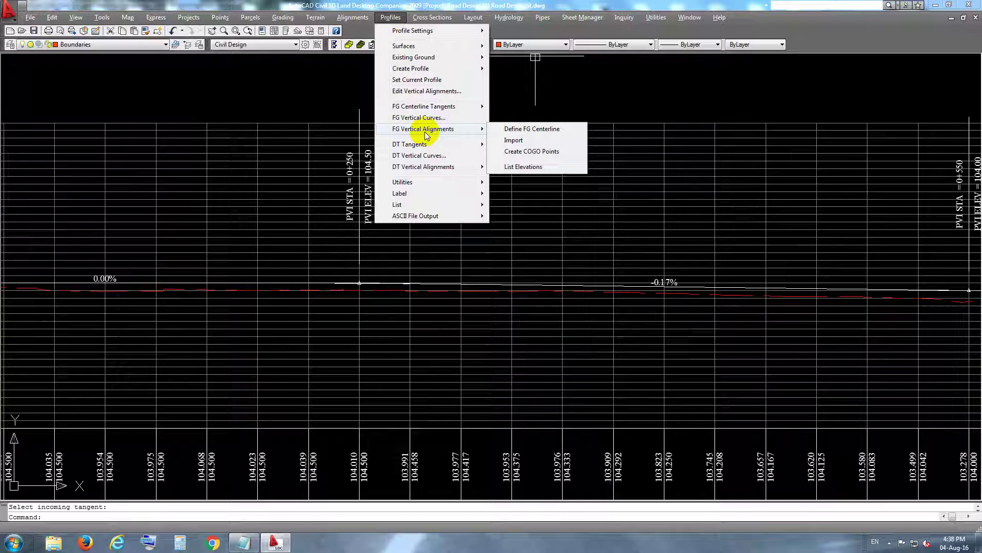
click(526, 132)
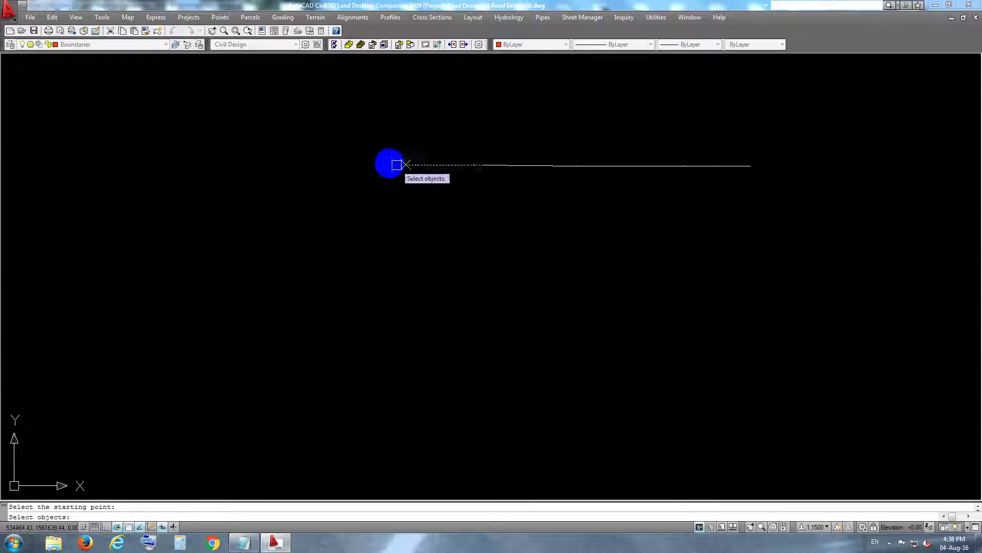
drag(365, 147, 558, 180)
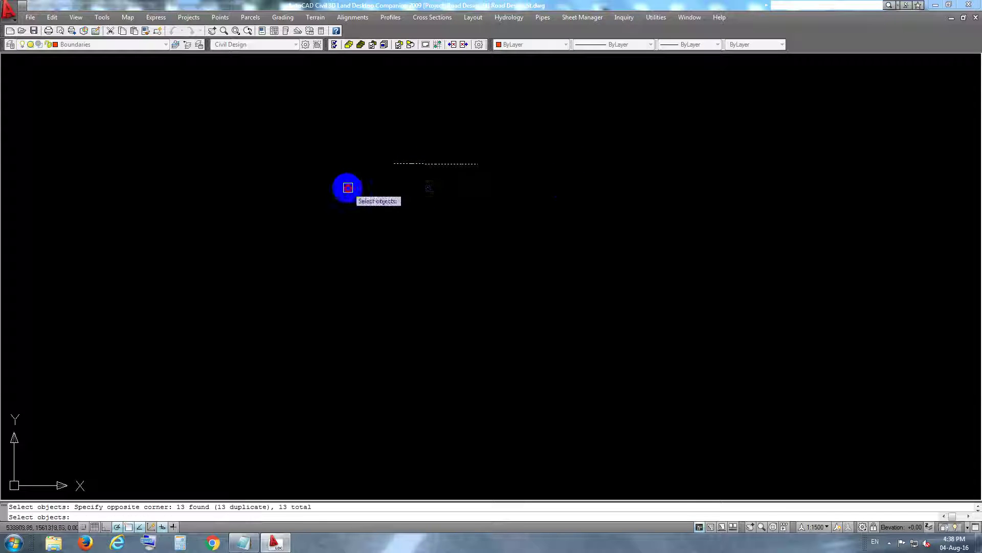
drag(712, 124, 342, 192)
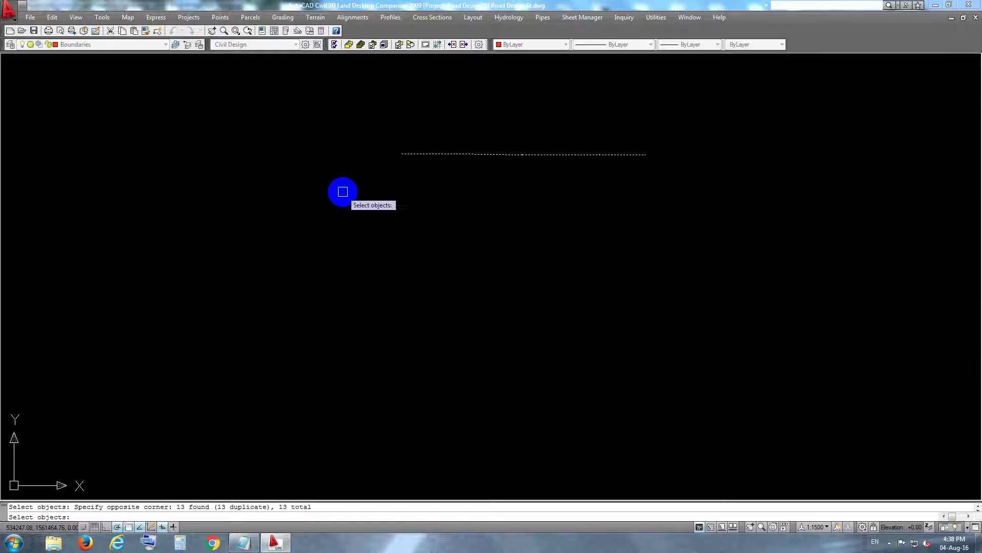
key(Return)
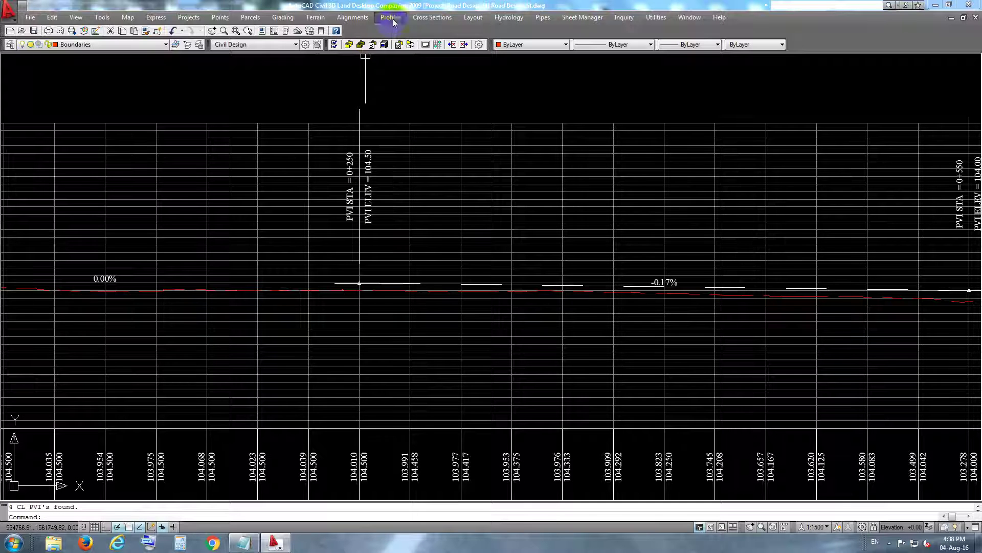
Label the FG tangents and vertical curves with high/low-point labels
click(392, 19)
mouse_move(424, 106)
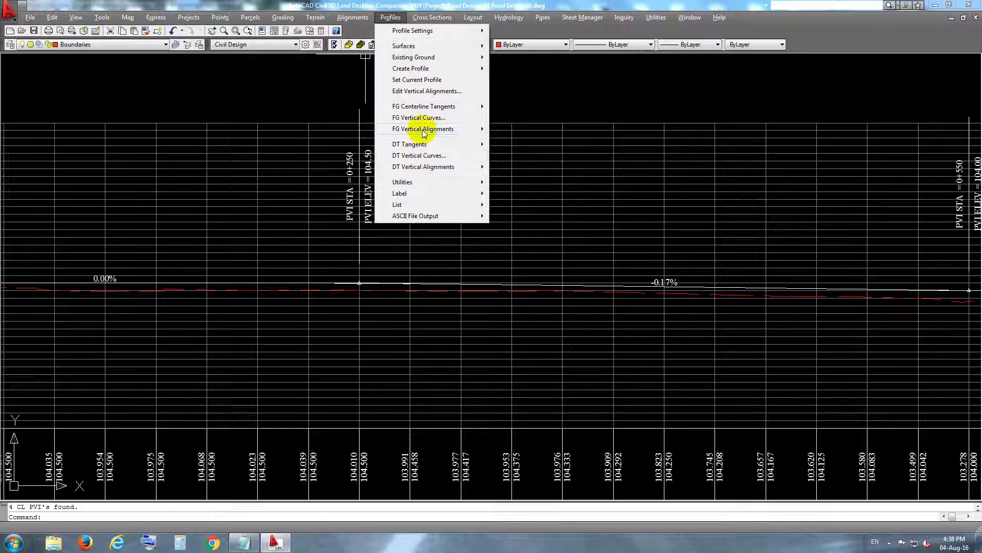
mouse_move(422, 129)
click(518, 139)
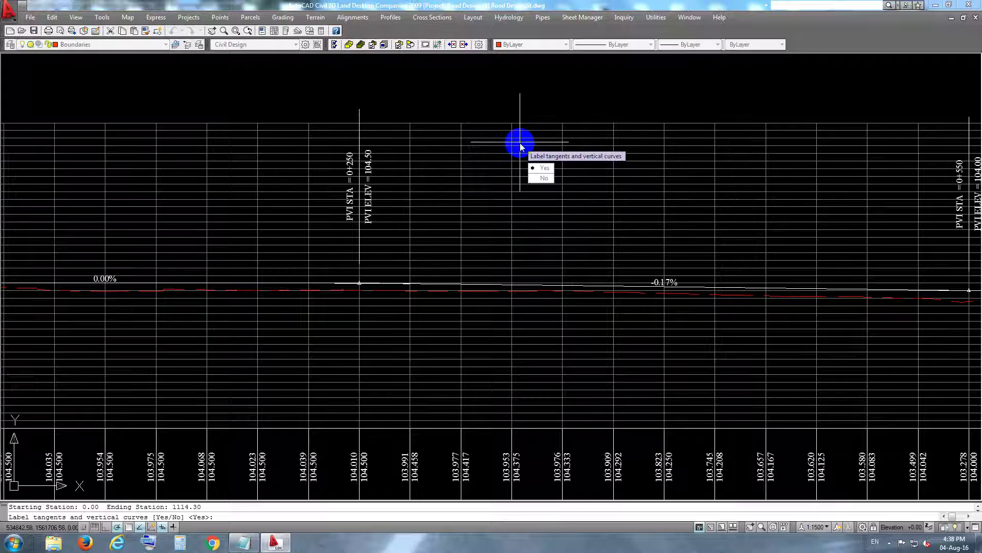
click(521, 147)
scroll(553, 133, down, 4)
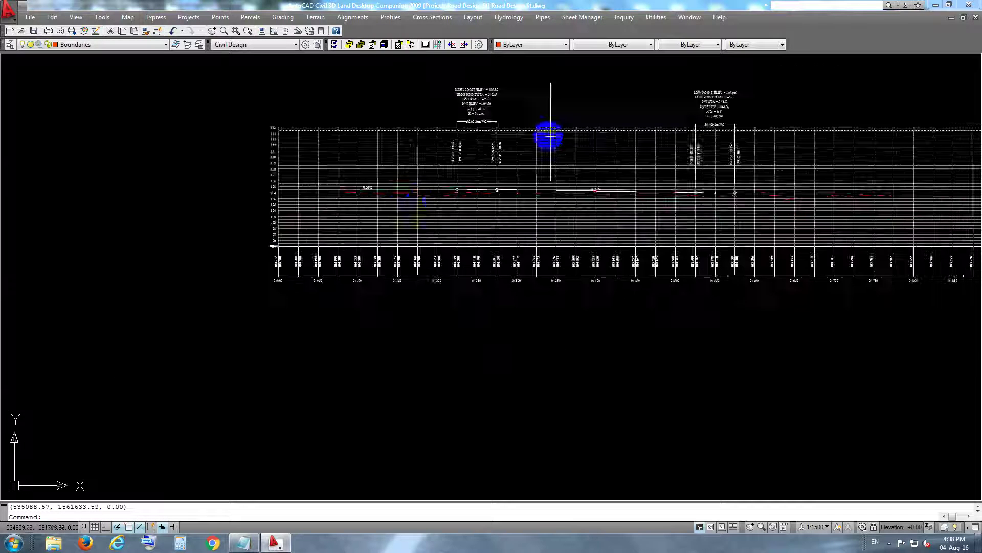
scroll(406, 219, up, 3)
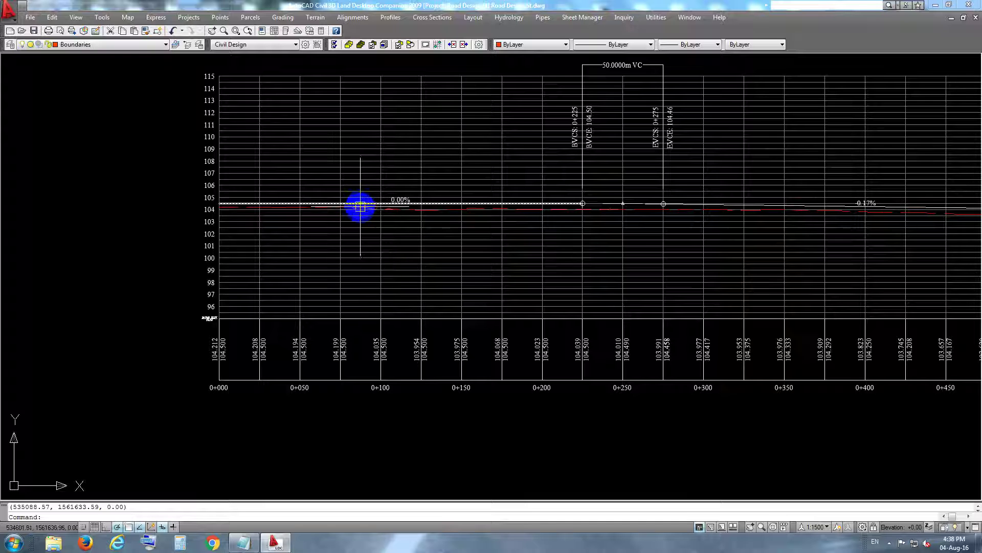
scroll(360, 207, down, 4)
middle_drag(458, 158, 397, 175)
mouse_move(559, 152)
middle_down()
mouse_move(427, 171)
mouse_move(471, 191)
mouse_move(444, 233)
middle_up()
Review the labelled 50 m curves, then switch to Notepad and mark the Lesson 7 Cross Sections line
scroll(440, 237, up, 2)
scroll(456, 228, down, 5)
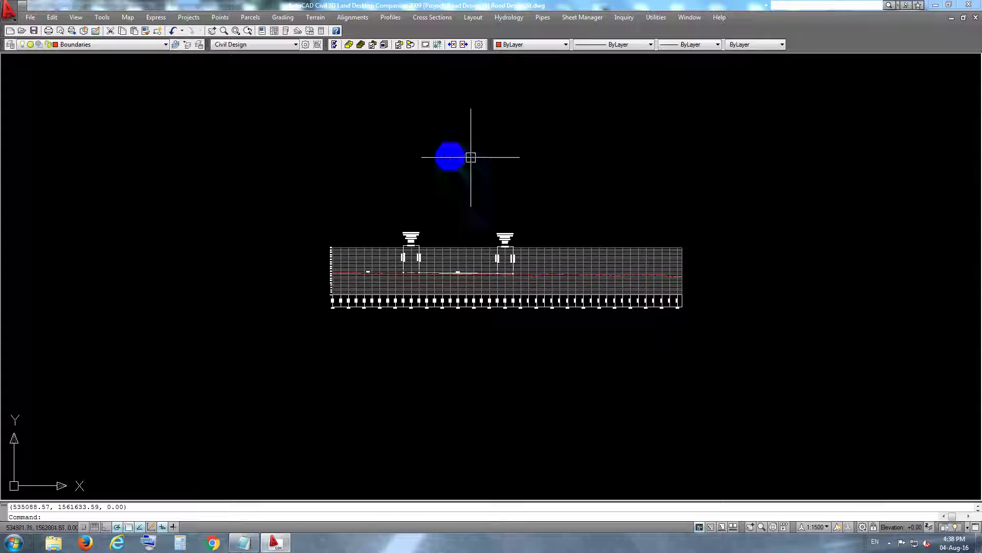
middle_drag(467, 154, 453, 171)
scroll(459, 245, up, 1)
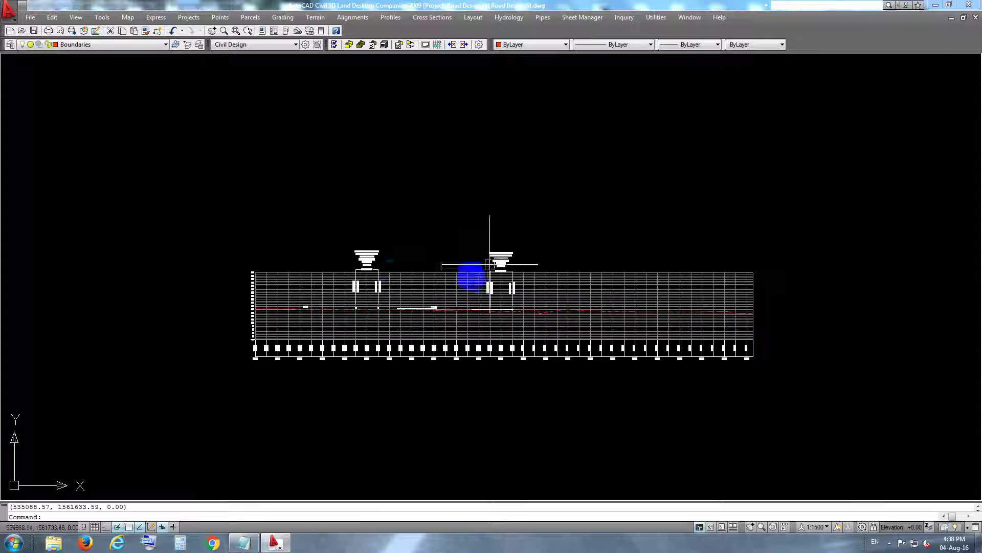
scroll(451, 255, up, 2)
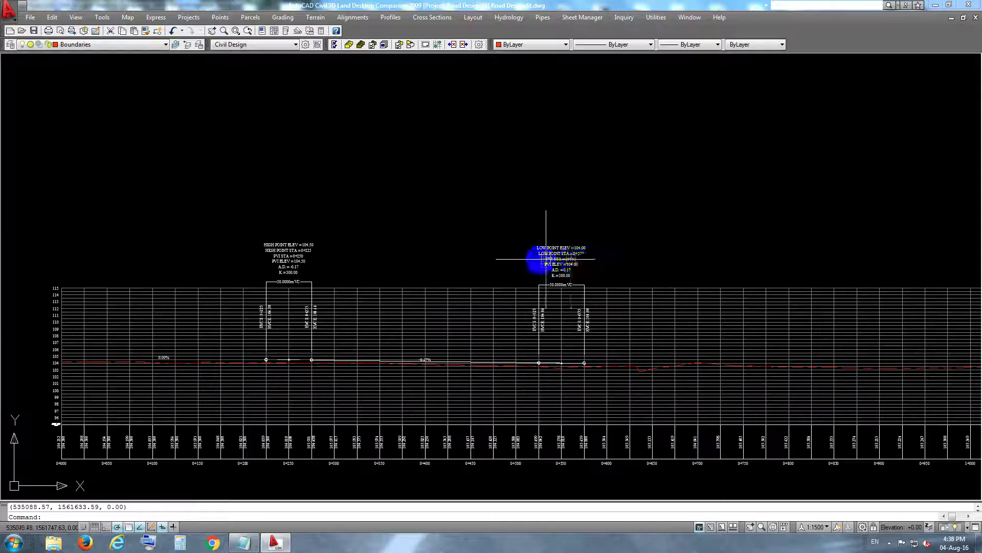
scroll(546, 259, up, 2)
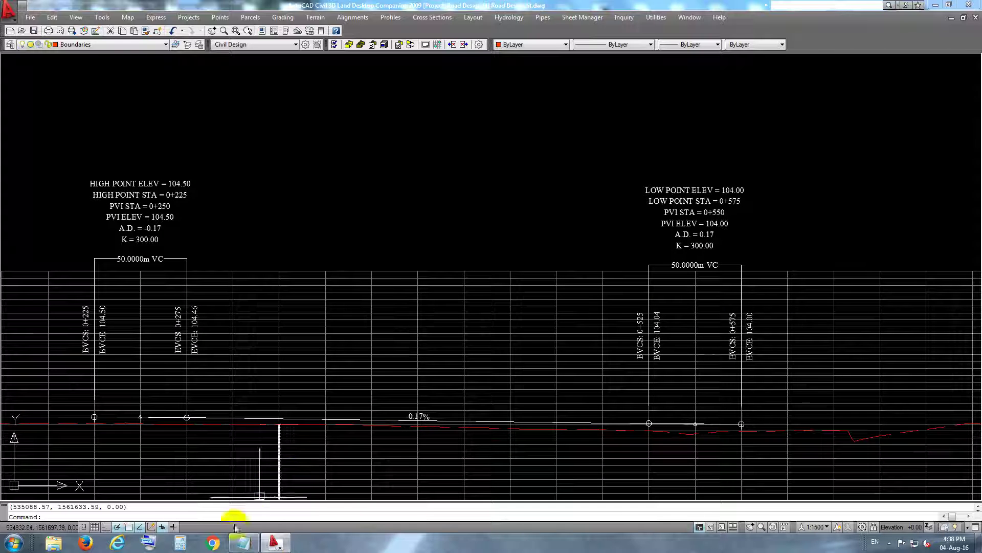
click(251, 548)
drag(8, 379, 677, 382)
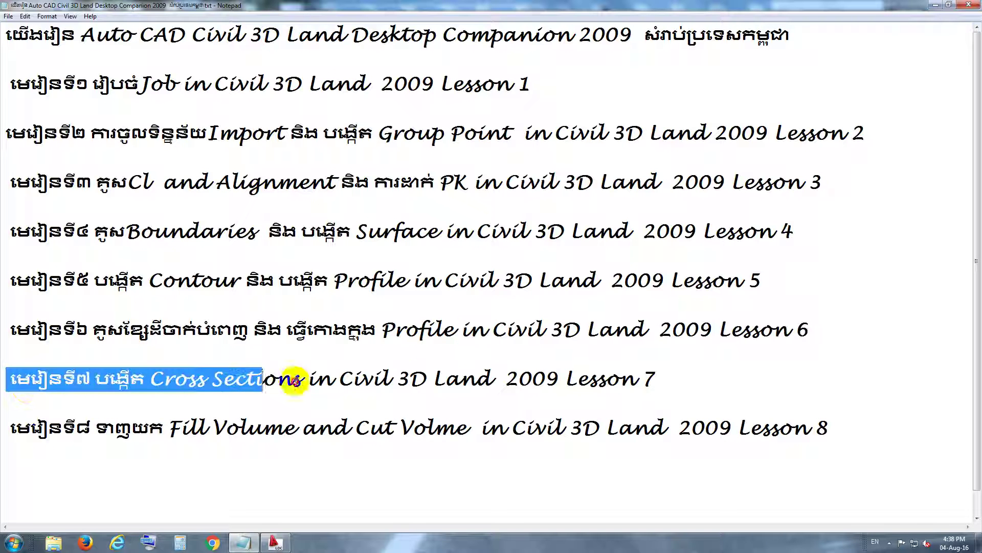